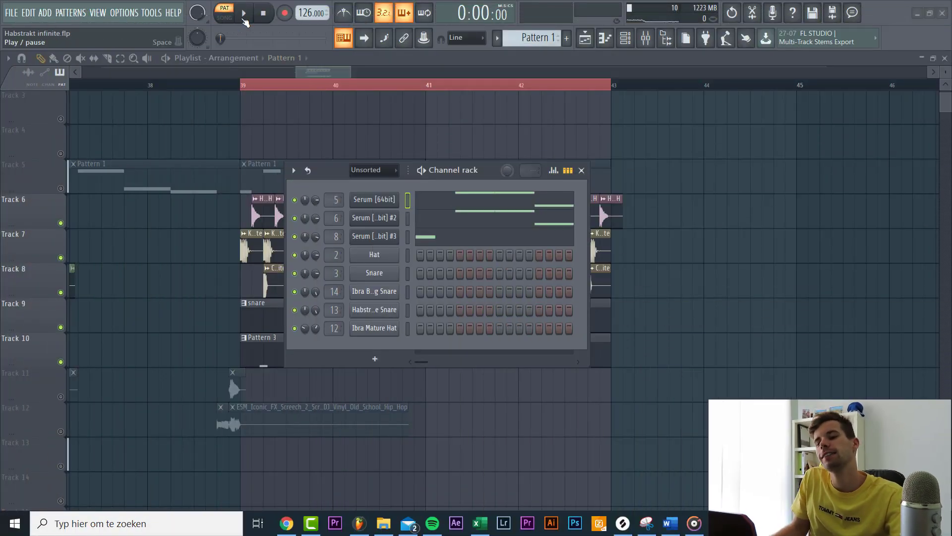
Play back Pattern 1 and mute the second Serum channel in the channel rack
left_click(243, 17)
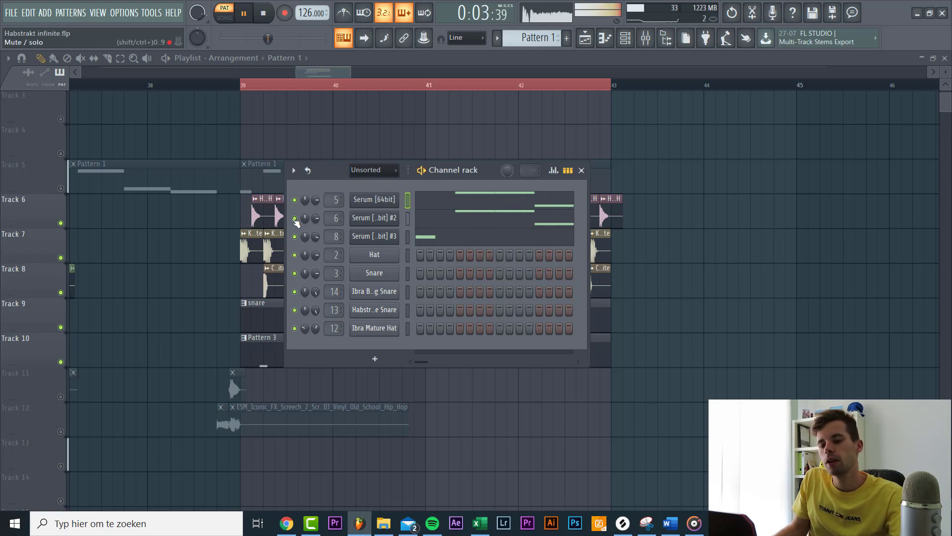
left_click(295, 218)
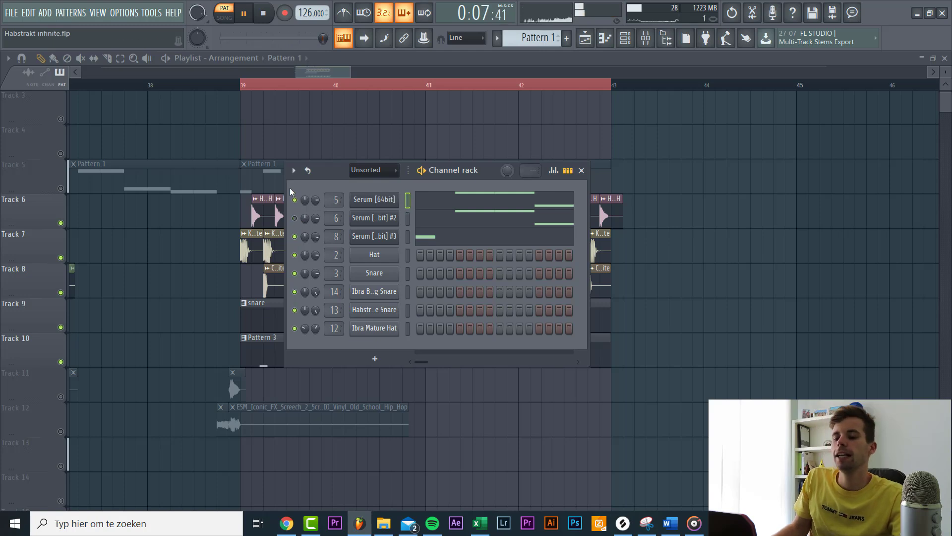
key("space")
Open the first Serum channel and initialise its preset to a blank Init patch
left_click(374, 199)
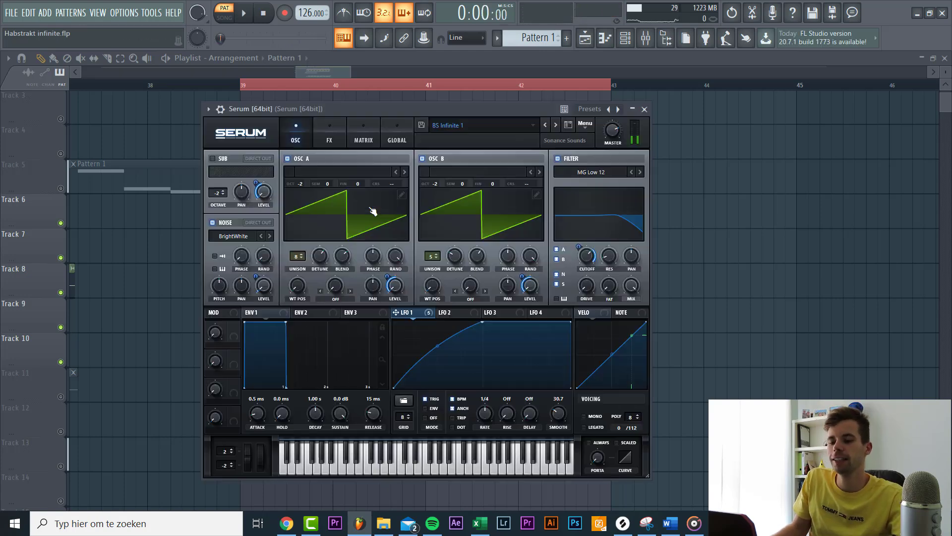
left_click_drag(496, 104, 484, 89)
left_click(578, 108)
left_click(613, 170)
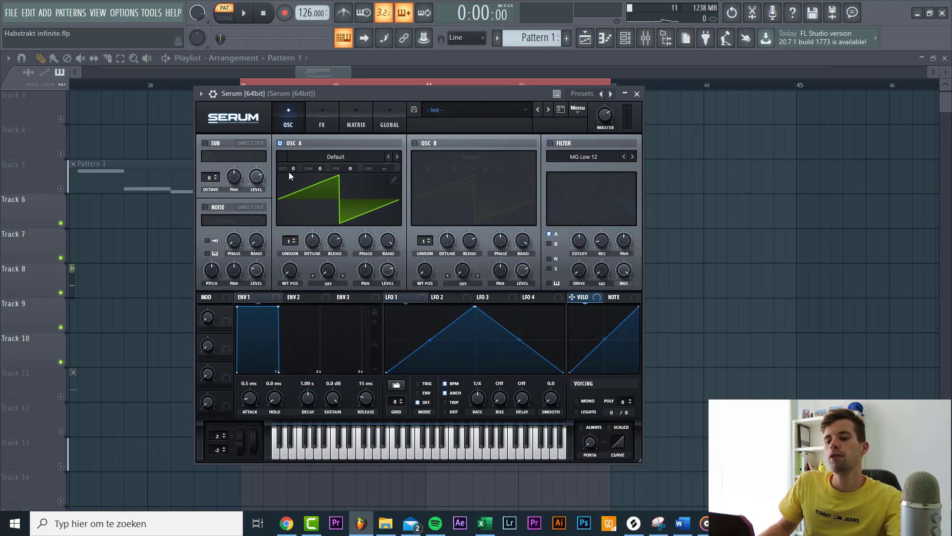
With the pattern playing, enable oscillator B and set oscillators A and B to octave -2
key("space")
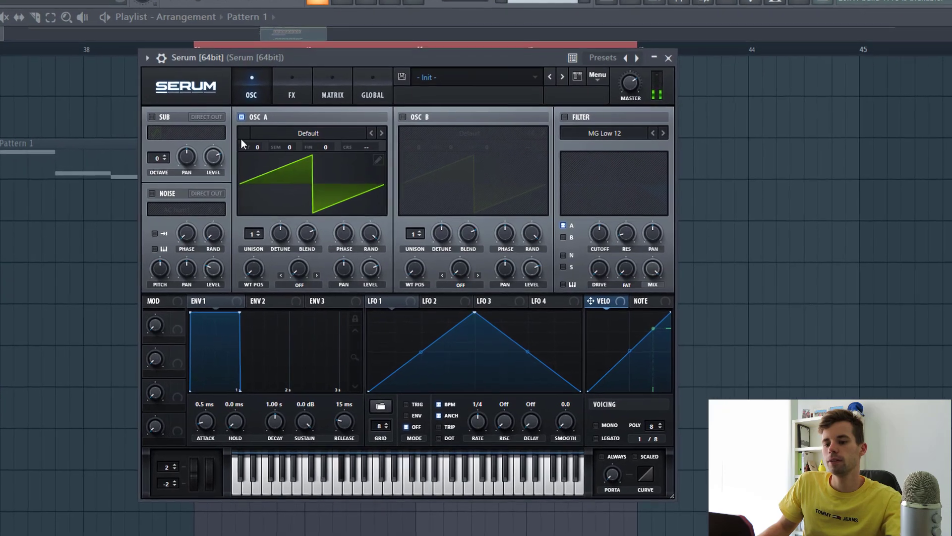
scroll(271, 154, "down", 2)
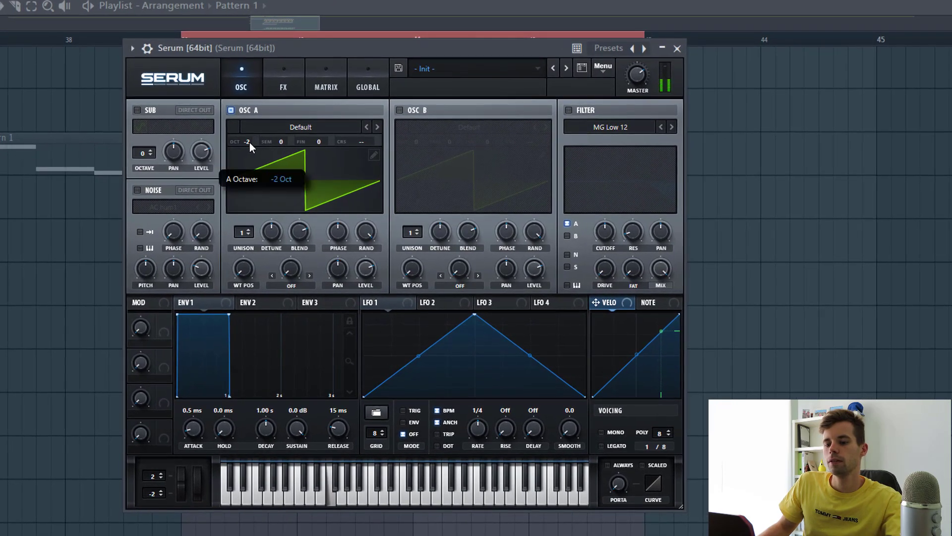
left_click(400, 109)
scroll(415, 141, "down", 2)
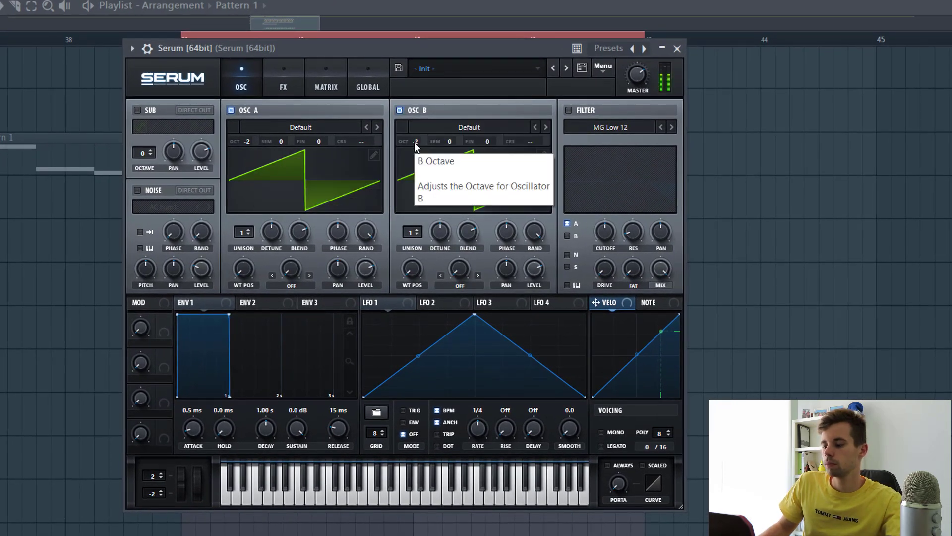
Set unison to 8 voices on oscillator A and 6 on oscillator B, raising A's detune and lowering B's
left_click_drag(241, 229, 241, 193)
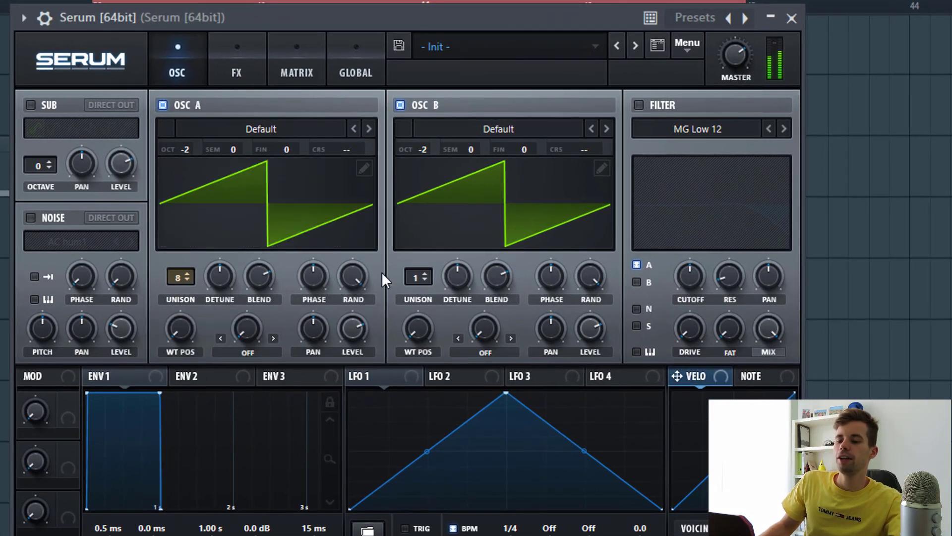
left_click_drag(417, 271, 412, 237)
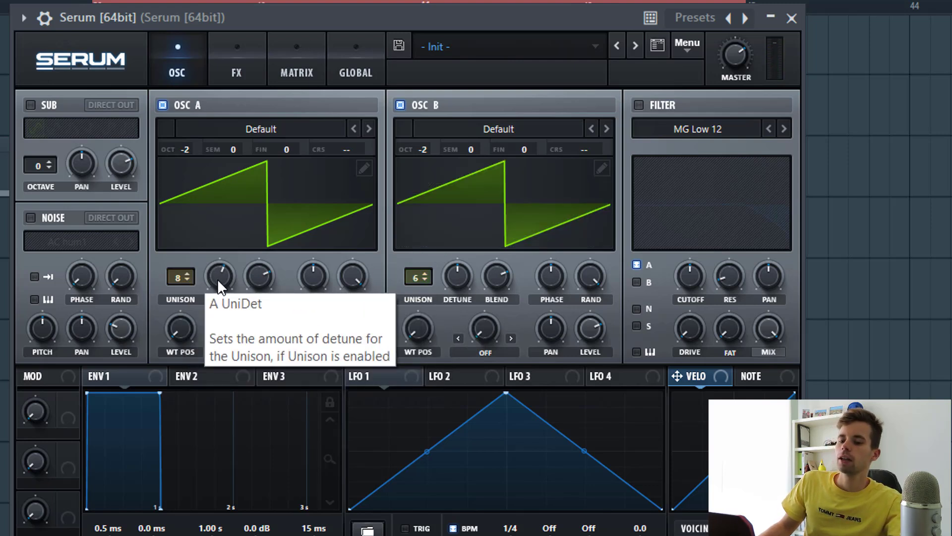
scroll(217, 279, "up", 2)
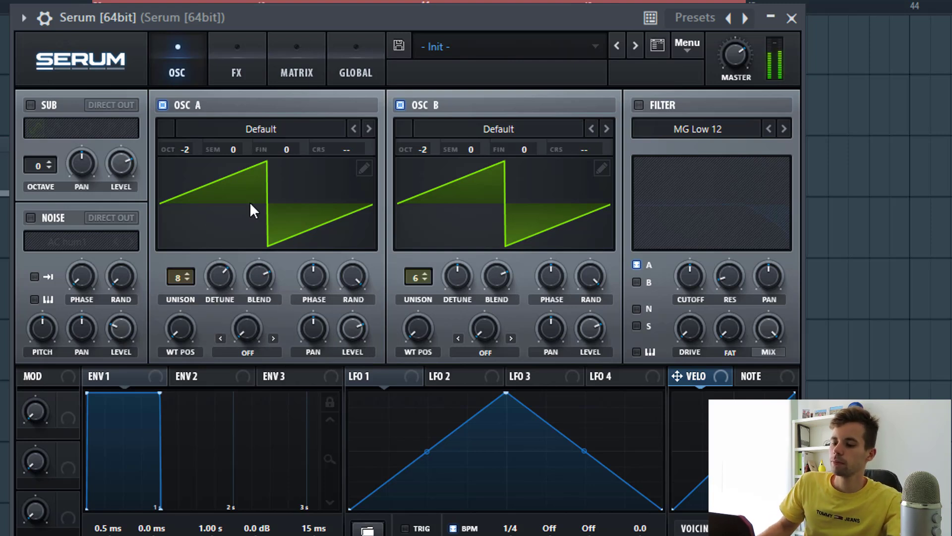
double_click(462, 275)
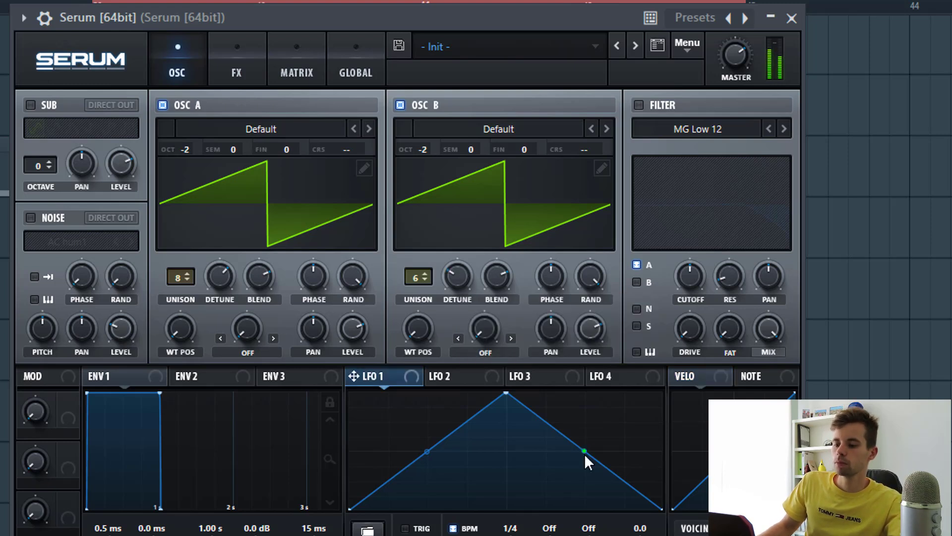
Shape LFO 1 into a curved rise that holds at maximum from the midpoint, and set its mode to Trig
double_click(614, 451)
left_click_drag(617, 432, 666, 284)
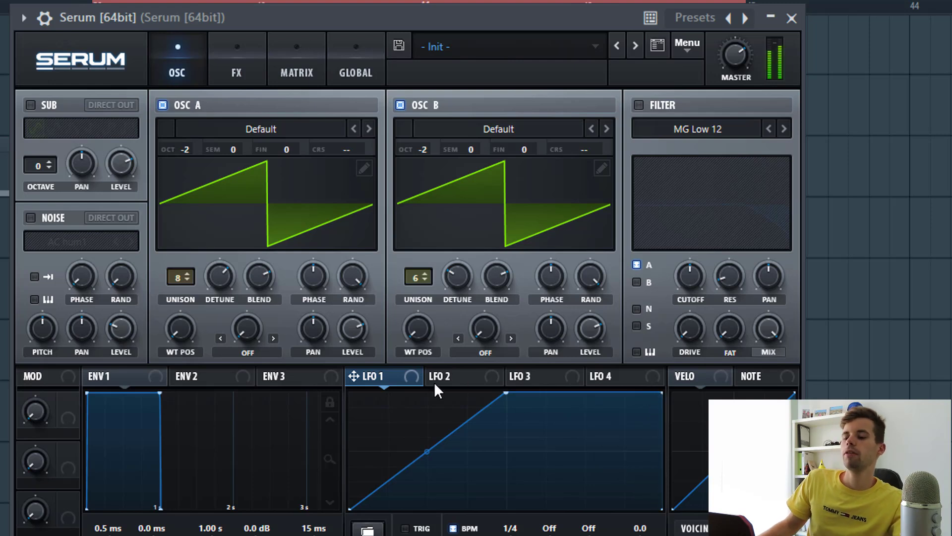
left_click(405, 528)
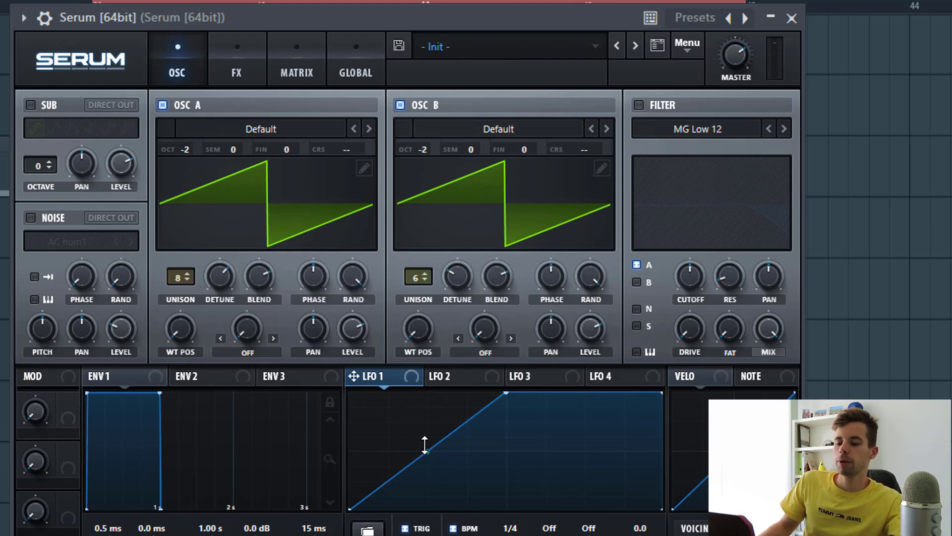
left_click_drag(425, 445, 419, 426)
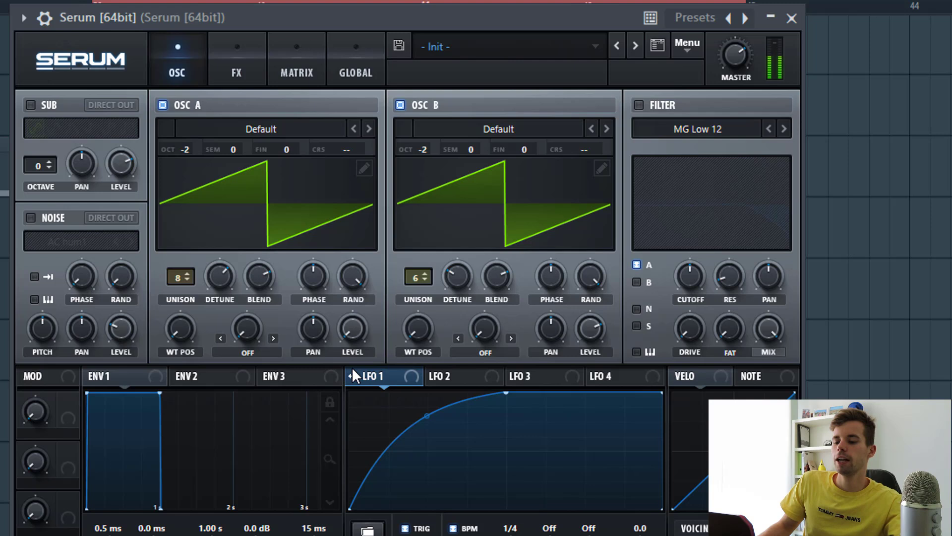
Modulate the levels of oscillators A and B with LFO 1 and slightly flatten the LFO's rising curve
left_click_drag(591, 329, 466, 526)
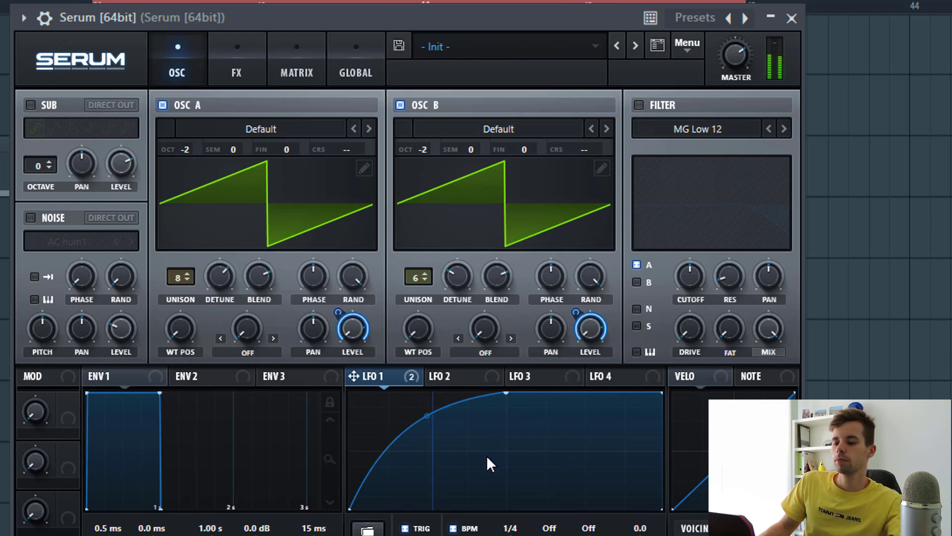
left_click_drag(428, 419, 426, 422)
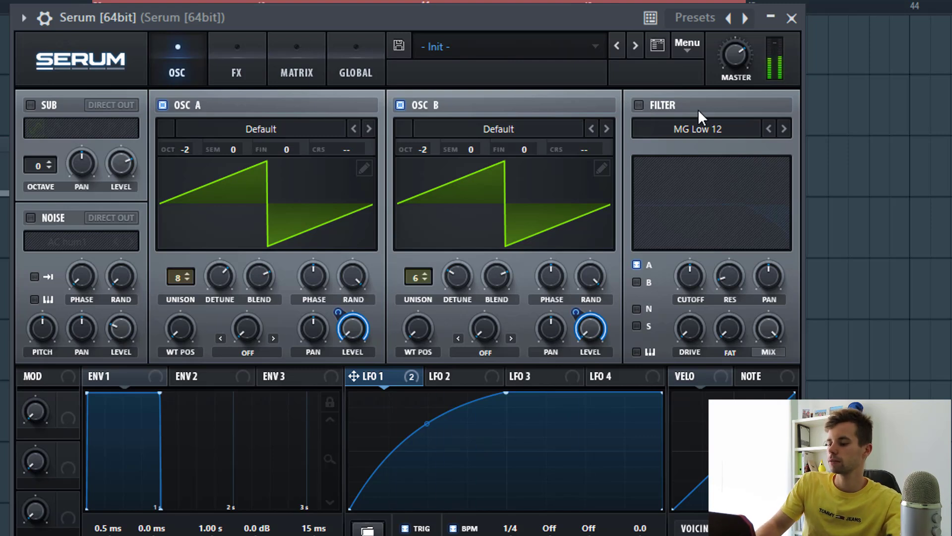
Enable the MG Low 12 filter for oscillators A and B and modulate its cutoff with LFO 1
mouse_move(690, 276)
left_mouse_down()
mouse_move(697, 243)
mouse_move(685, 276)
left_mouse_up()
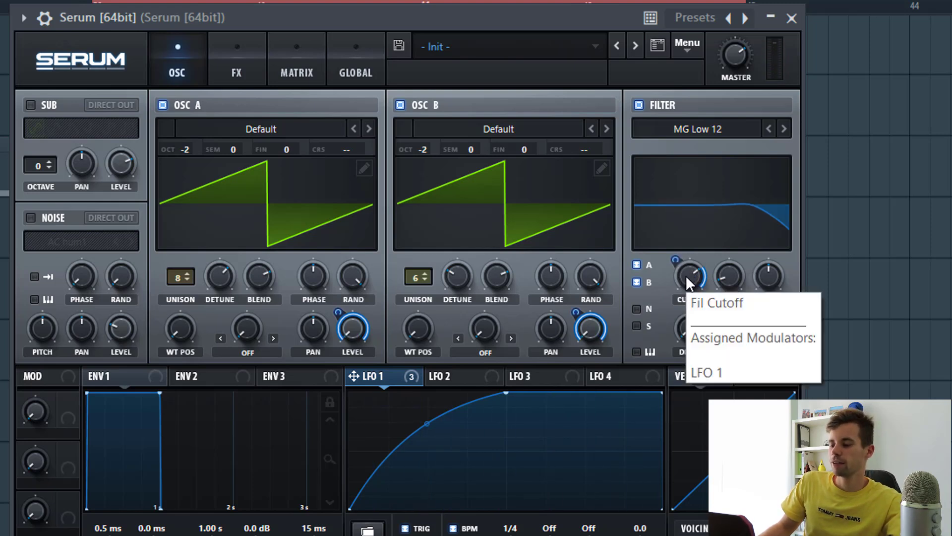
mouse_move(686, 275)
left_mouse_down()
mouse_move(674, 278)
mouse_move(690, 272)
left_mouse_up()
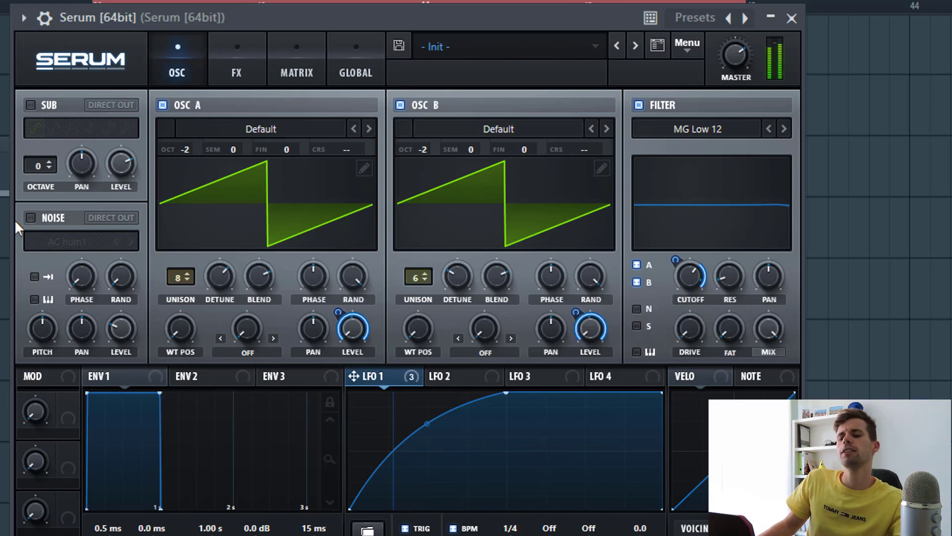
Enable the noise oscillator with the Analog BrightWhite sample and modulate its level with LFO 1
left_click(31, 218)
left_click(35, 242)
mouse_move(77, 263)
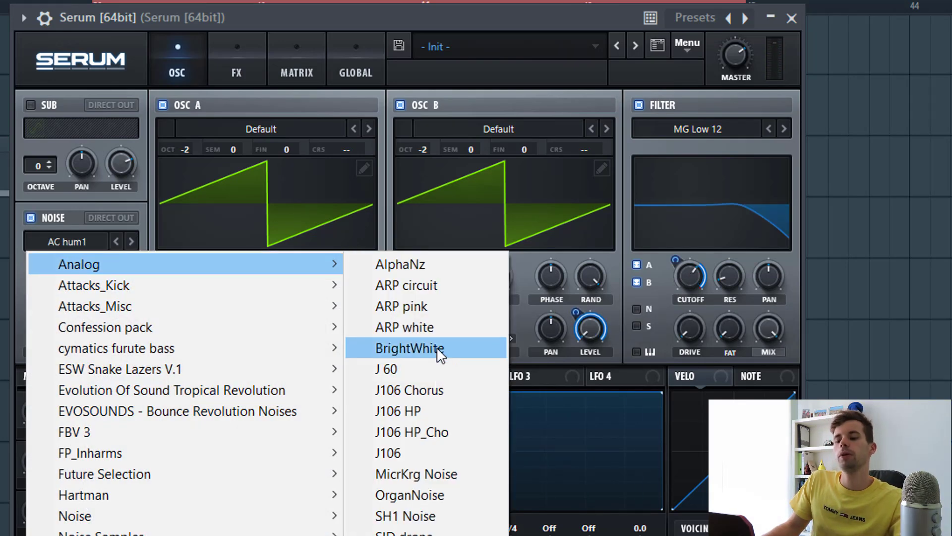
left_click(403, 347)
left_click_drag(142, 234, 130, 372)
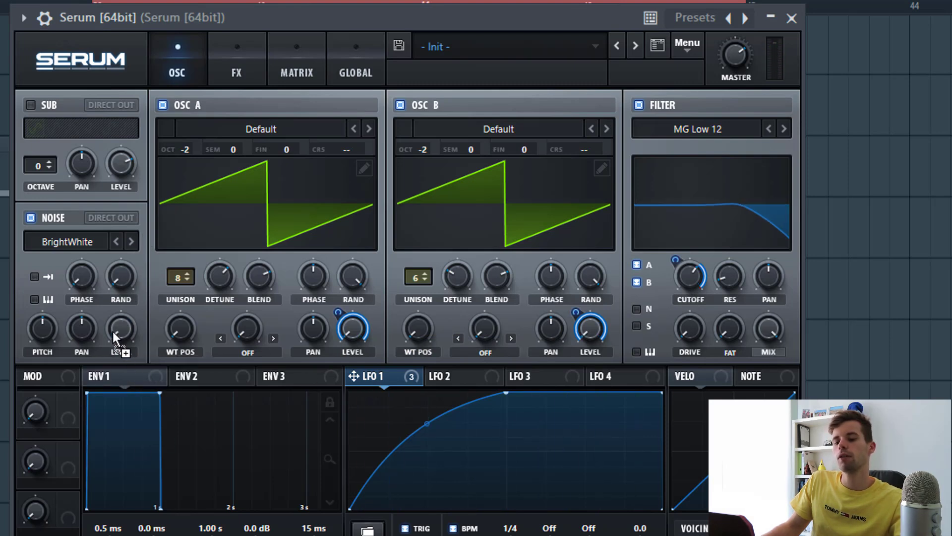
left_click_drag(114, 337, 93, 368)
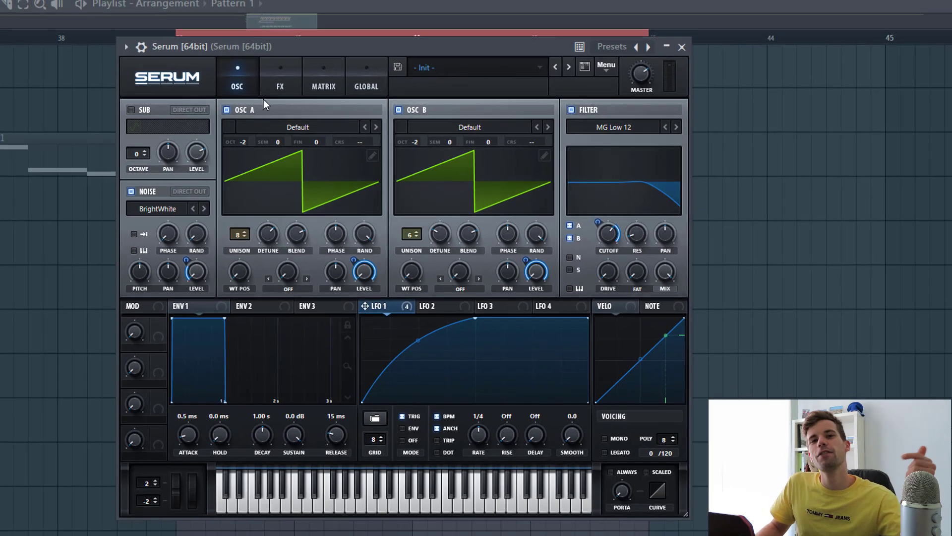
Enable the Hyper/Dimension effect and set the Hyper mix to about 25%
left_click(294, 94)
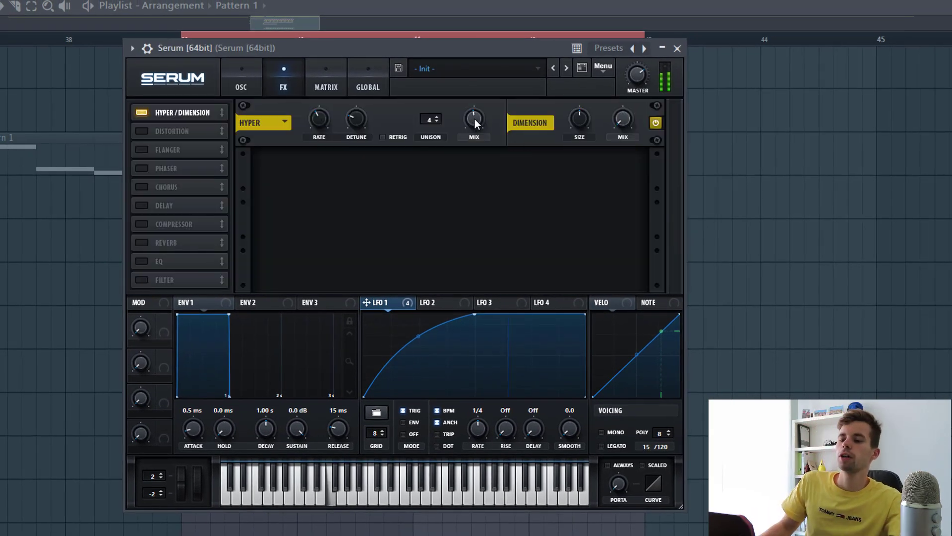
mouse_move(472, 119)
left_click_drag(463, 129, 459, 135)
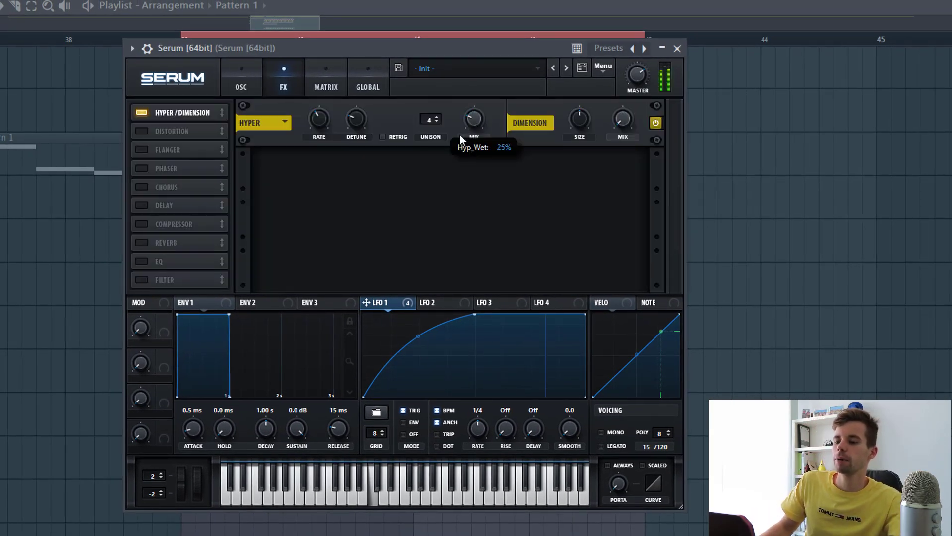
Add HardClip distortion with its low-pass filter placed before it at about 6645 Hz, and raise the drive
left_click(144, 133)
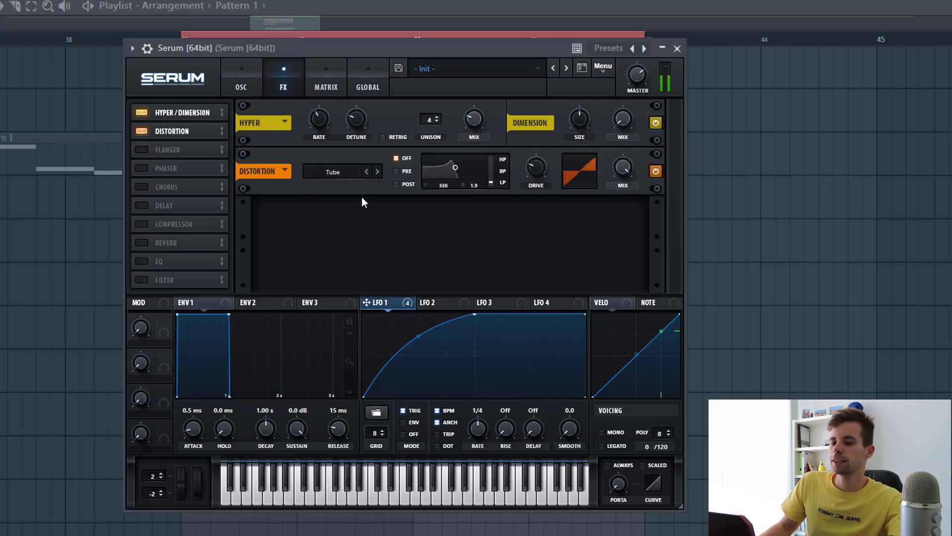
double_click(380, 170)
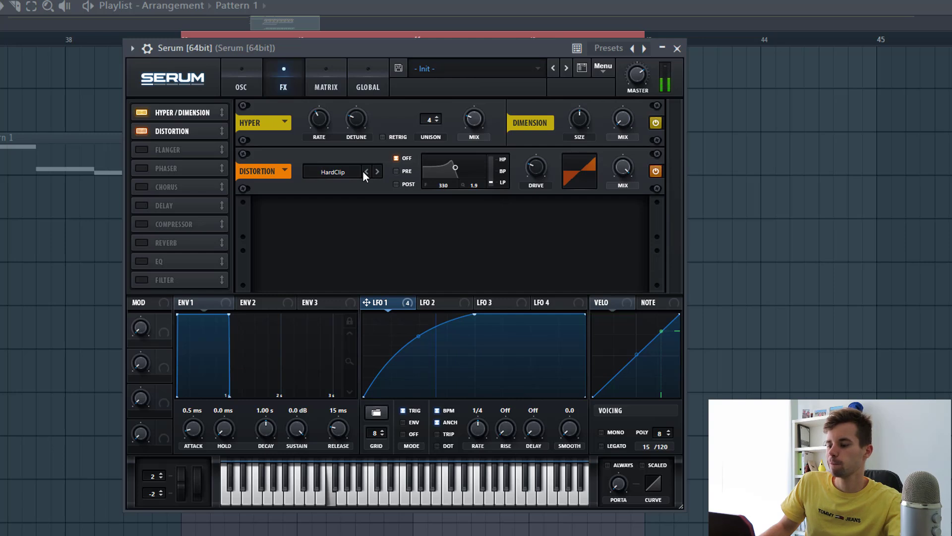
left_click(405, 171)
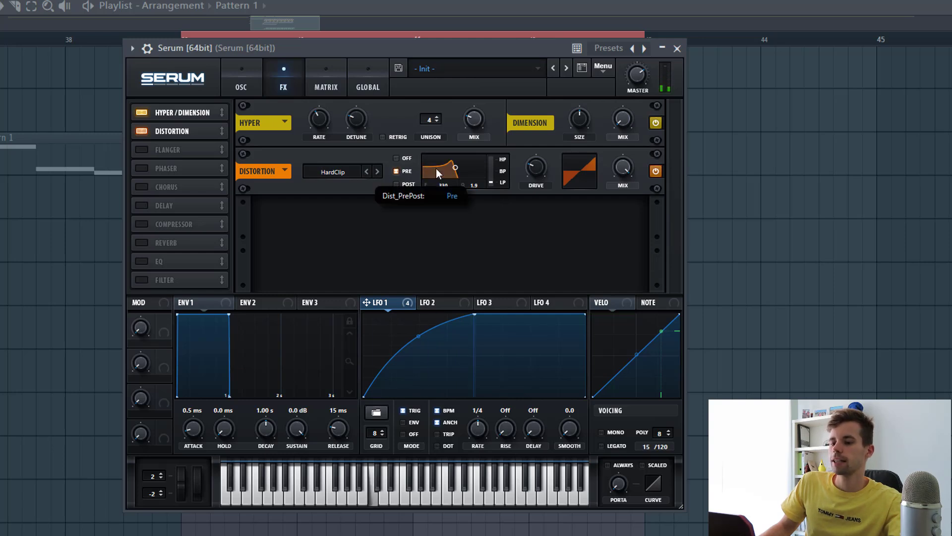
left_click_drag(456, 167, 480, 171)
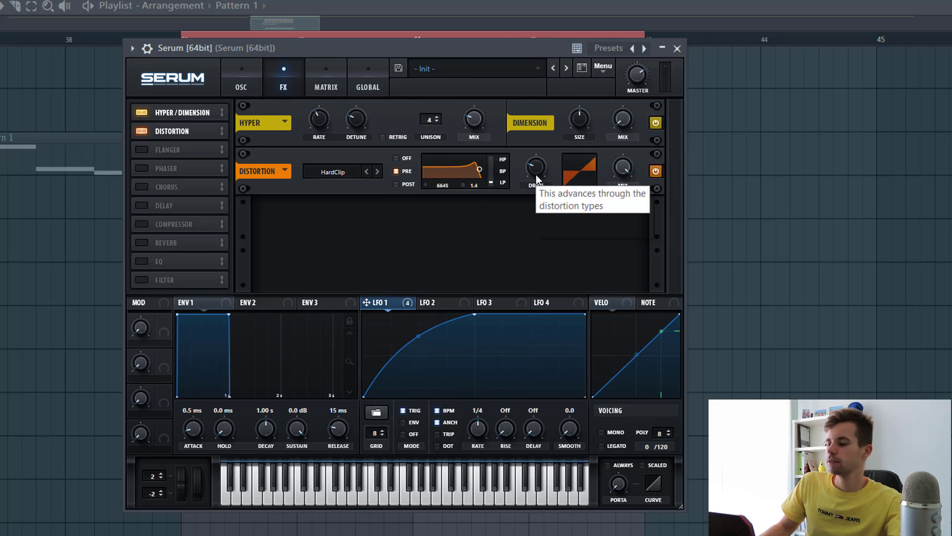
left_click_drag(536, 172, 536, 160)
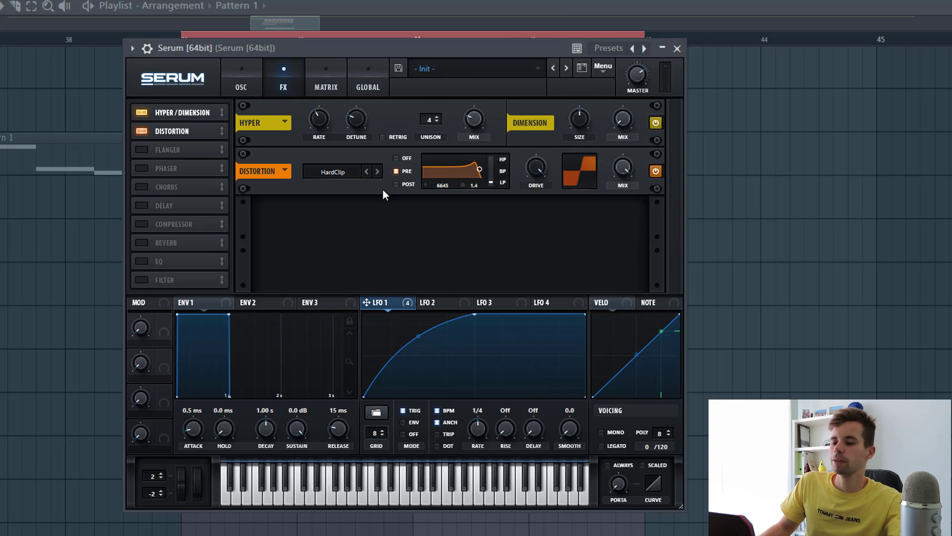
Add a multiband compressor ahead of the distortion, raise its gain and set the threshold to about -13.3 dB
left_click(142, 225)
left_click_drag(151, 223, 164, 130)
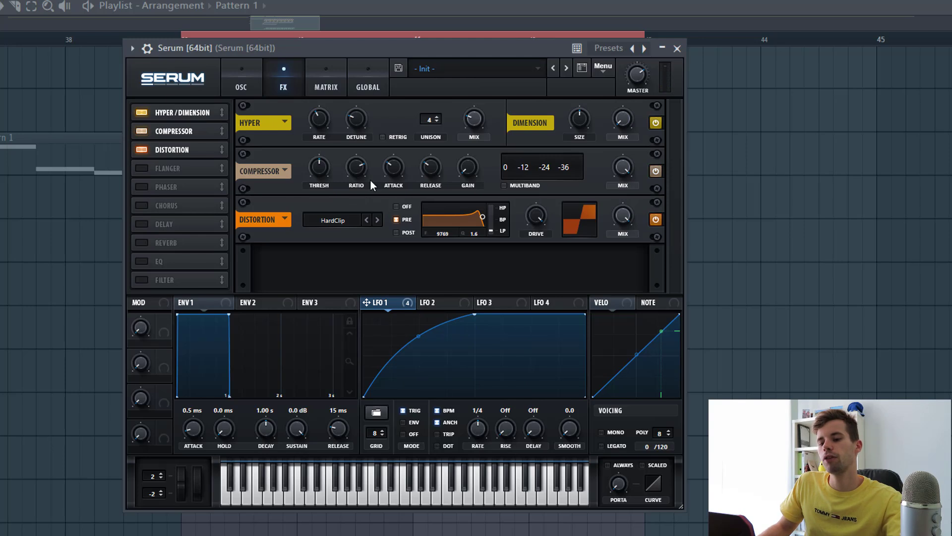
left_click(501, 186)
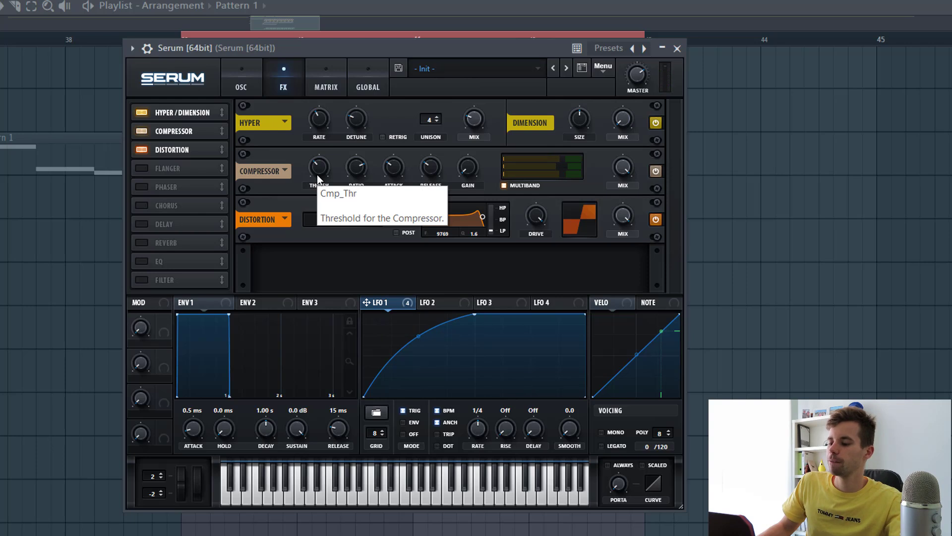
scroll(317, 175, "up", 2)
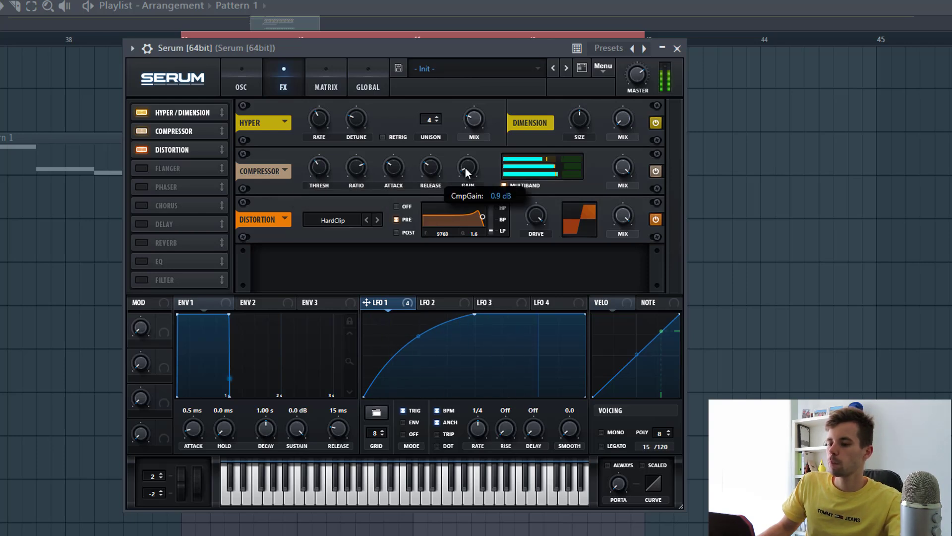
scroll(465, 167, "up", 3)
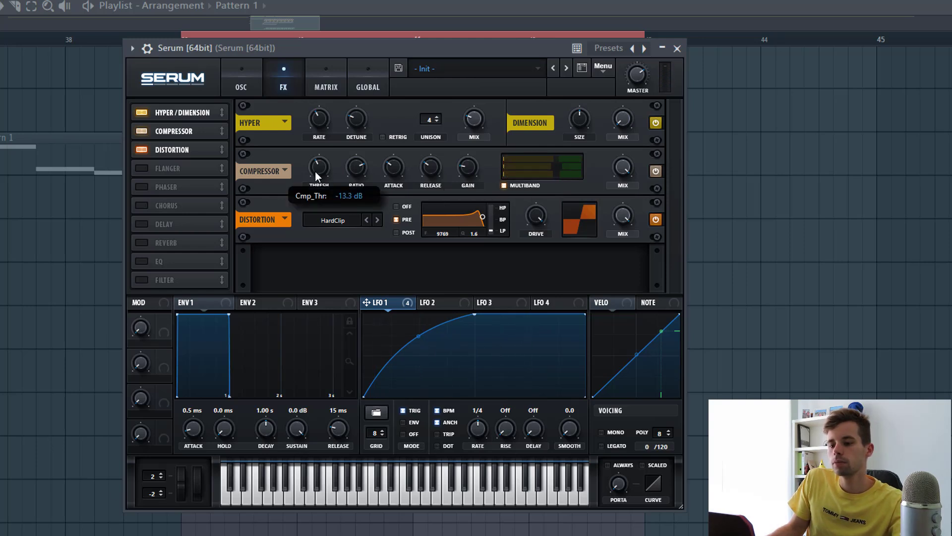
Set the LFO 1 modulation amount on the noise level to about 19
left_click(241, 88)
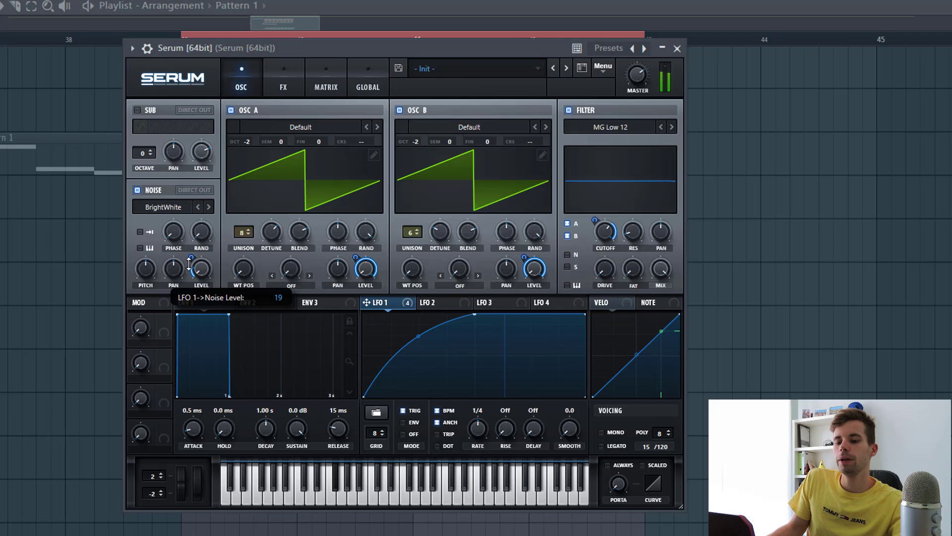
Enable the delay and reverb effects in the effects chain
left_click(289, 79)
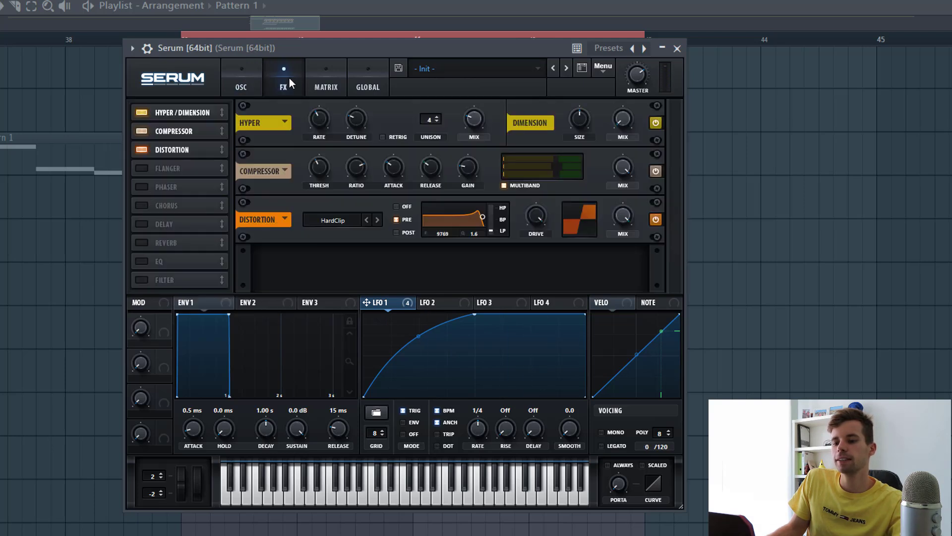
left_click(141, 223)
left_click(141, 243)
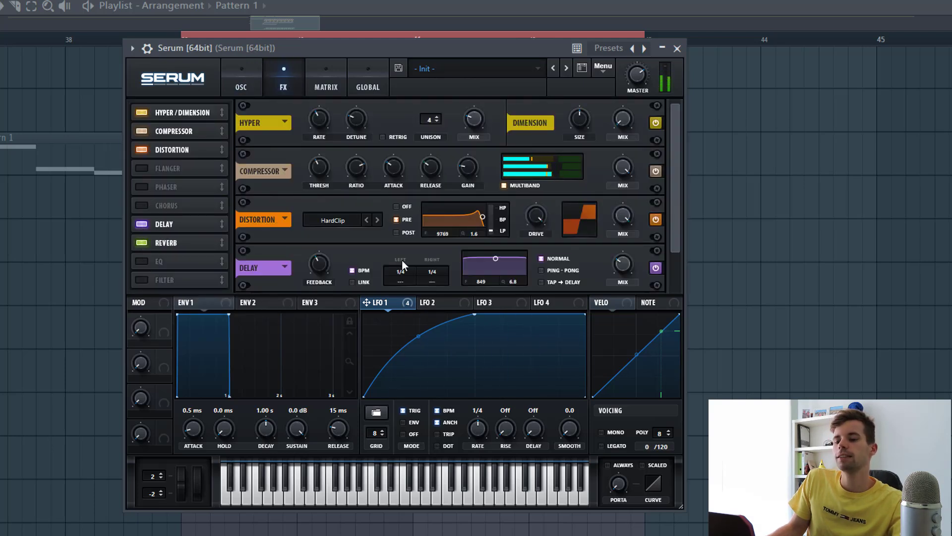
Switch the delay to ping-pong mode and set its filter to about 18000 Hz with a Q of 0.8
left_click_drag(523, 258, 551, 278)
left_click(560, 270)
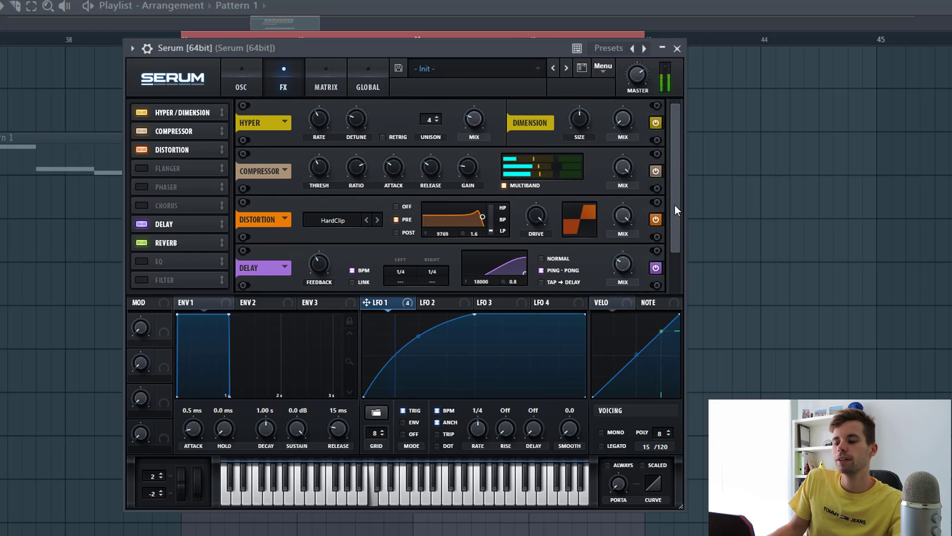
left_click_drag(675, 205, 674, 240)
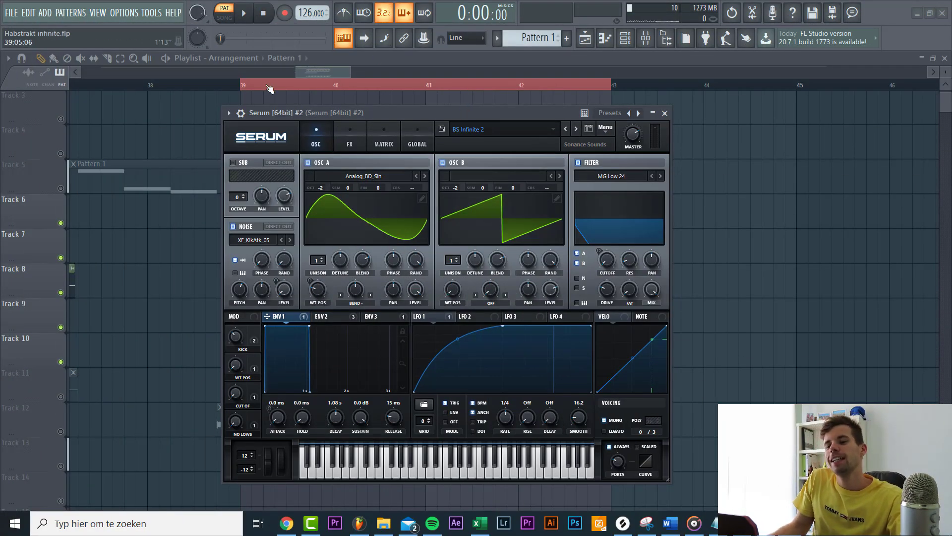
Play the pattern to hear the BS Infinite 2 bass in the second Serum instance, and stop playback
left_click(244, 13)
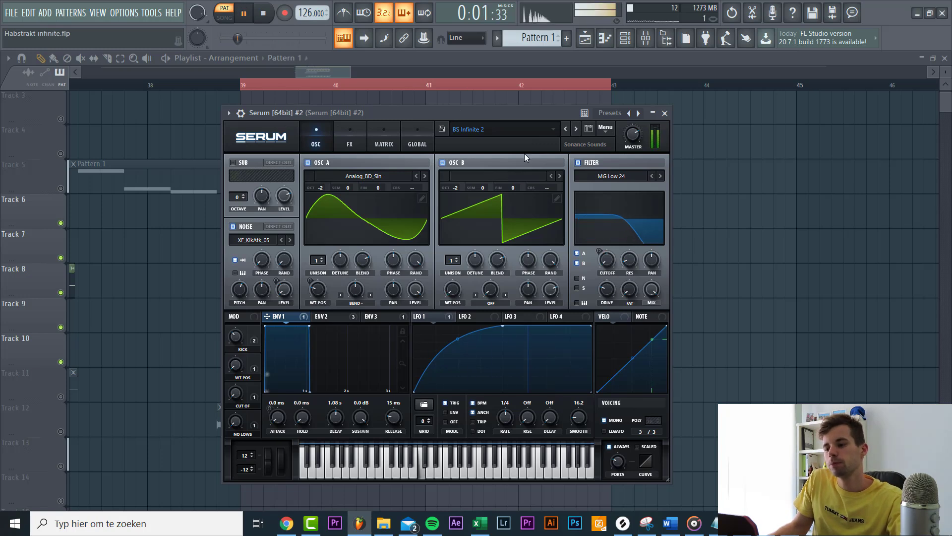
left_click_drag(546, 118, 544, 112)
key("space")
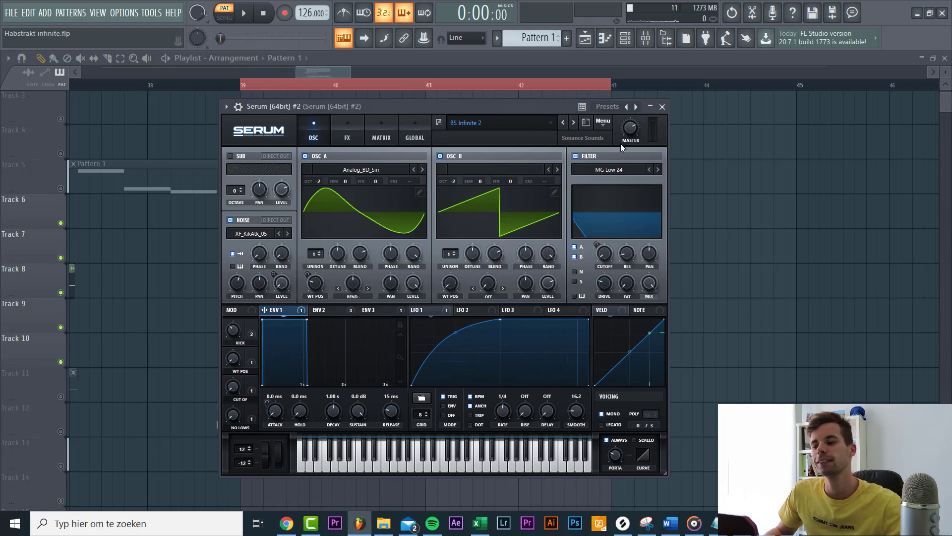
Initialise the second Serum's preset, load the Analog_BD_Sin wavetable into oscillator A and raise its wavetable position
left_click(605, 125)
left_click(623, 176)
left_click(361, 169)
mouse_move(518, 184)
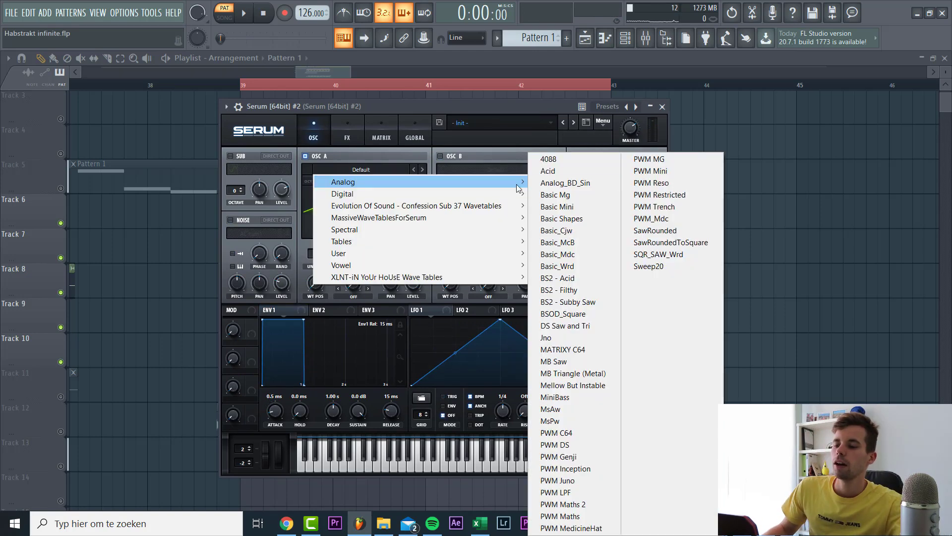
left_click(549, 186)
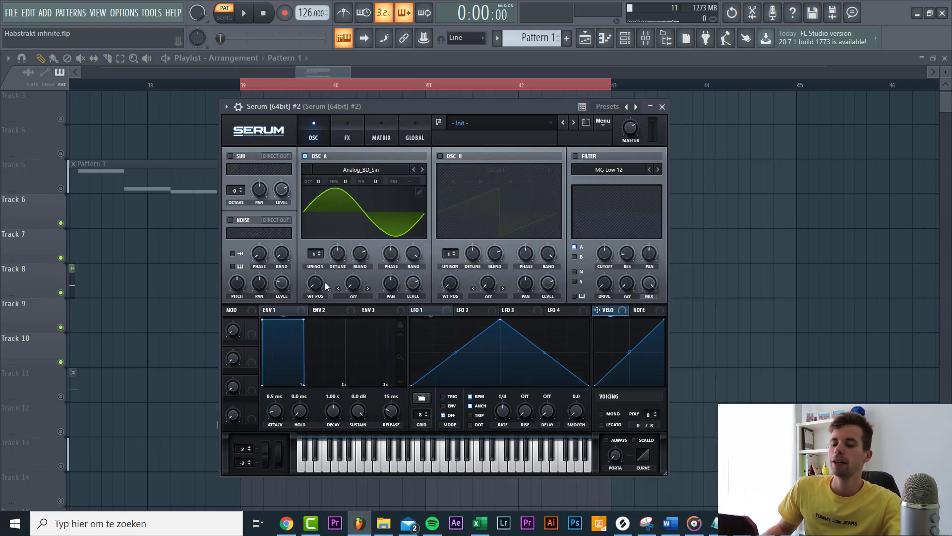
left_click_drag(325, 282, 327, 250)
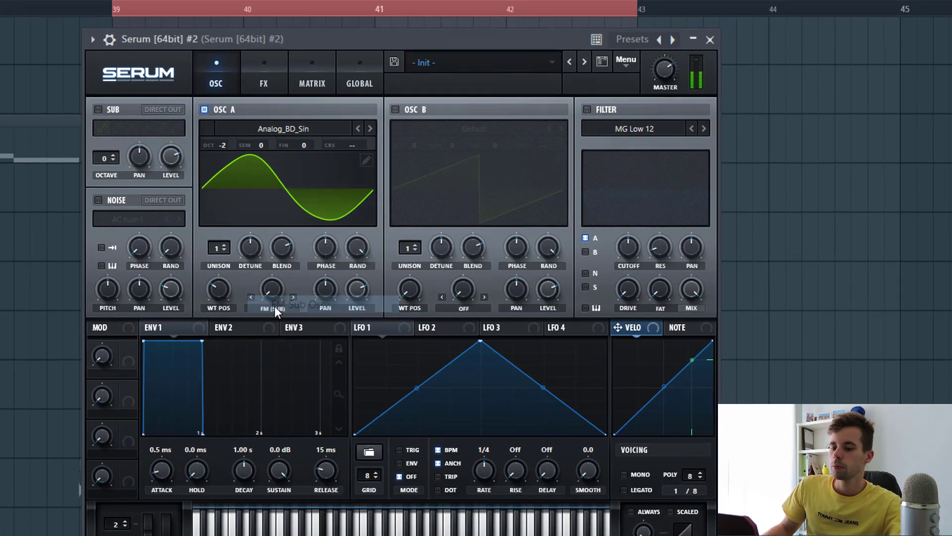
Change oscillator A's warp mode to Bend - and raise the warp amount to about the midpoint
left_click(274, 305)
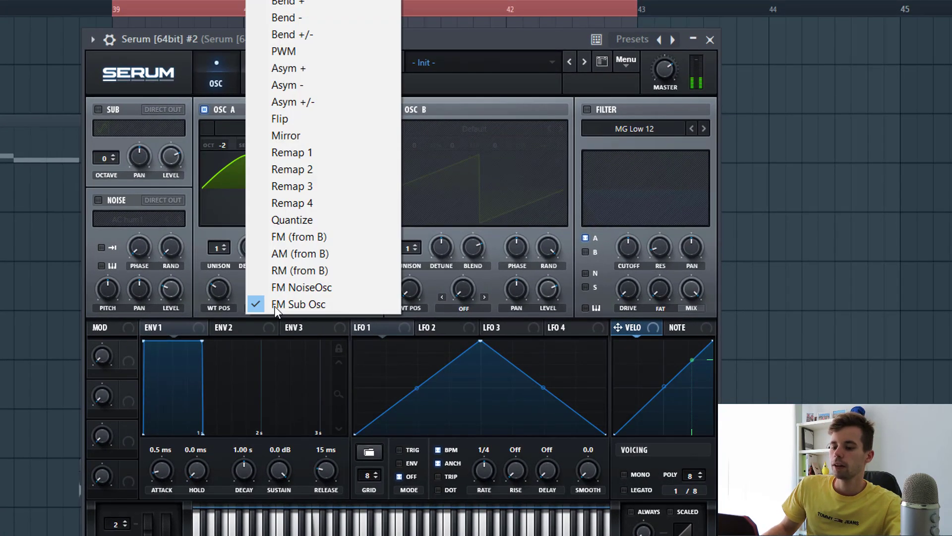
left_click(323, 24)
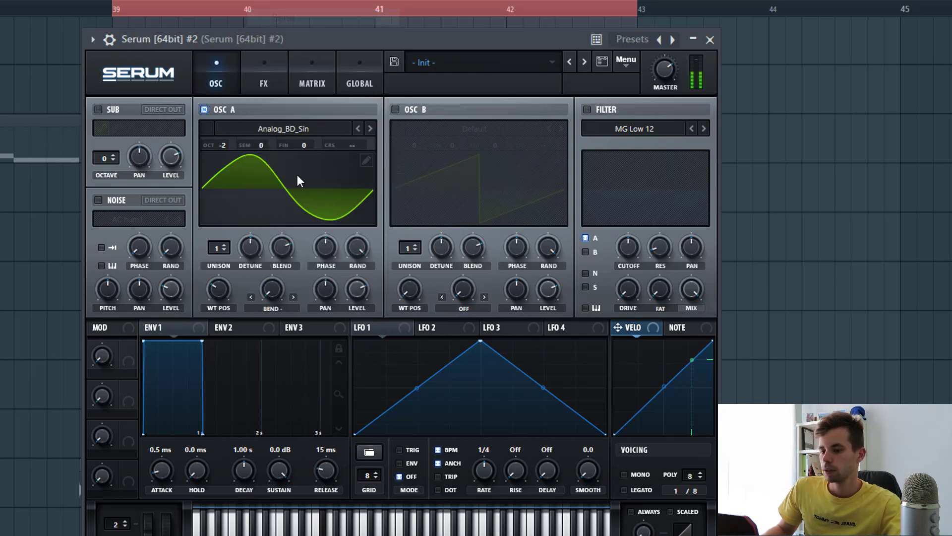
left_click_drag(269, 289, 291, 240)
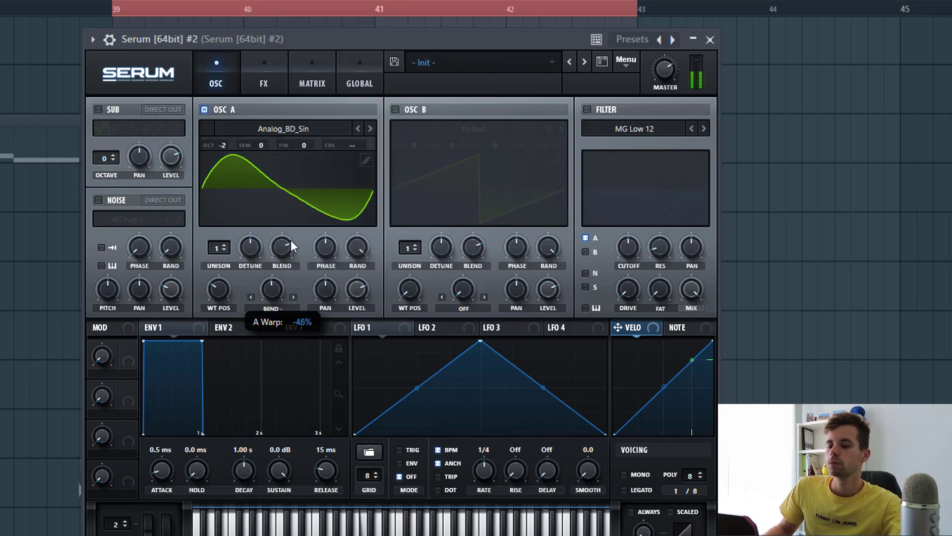
left_click(272, 290)
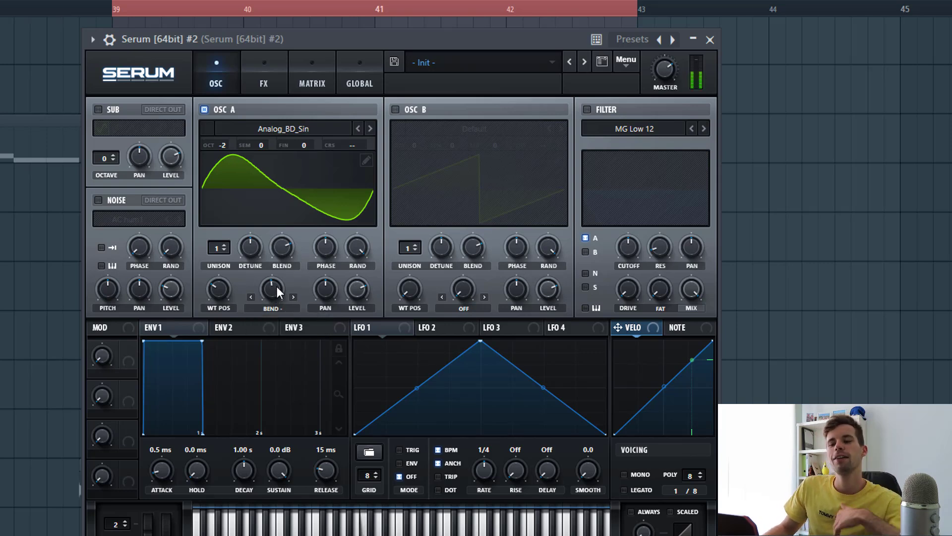
Turn on oscillator B at octave -2 and route both oscillators through an enabled MG Low 24 filter
left_click(395, 108)
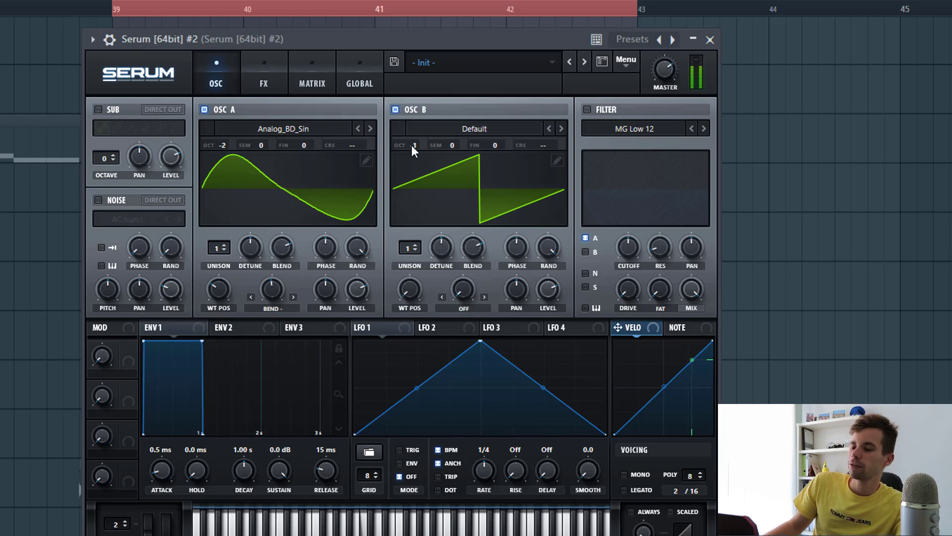
scroll(412, 146, "down", 1)
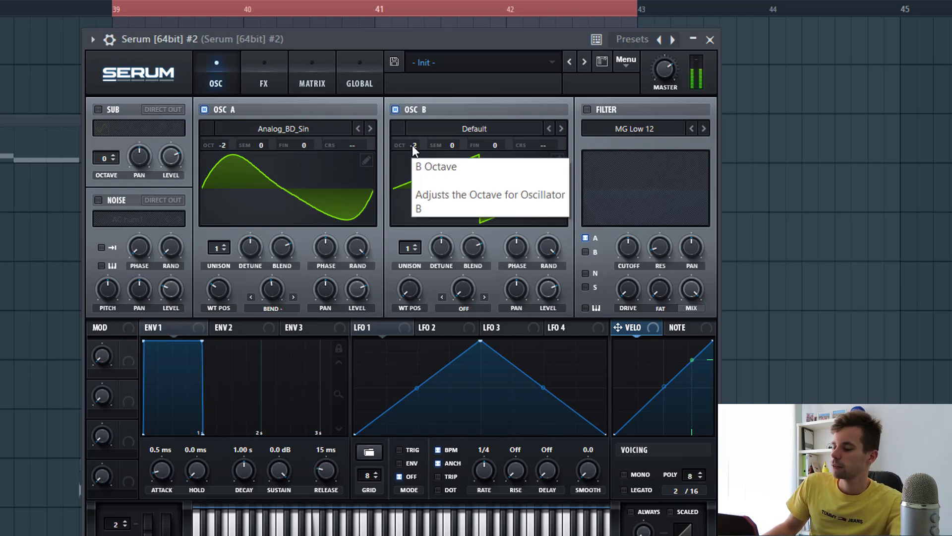
left_click(587, 110)
left_click(704, 128)
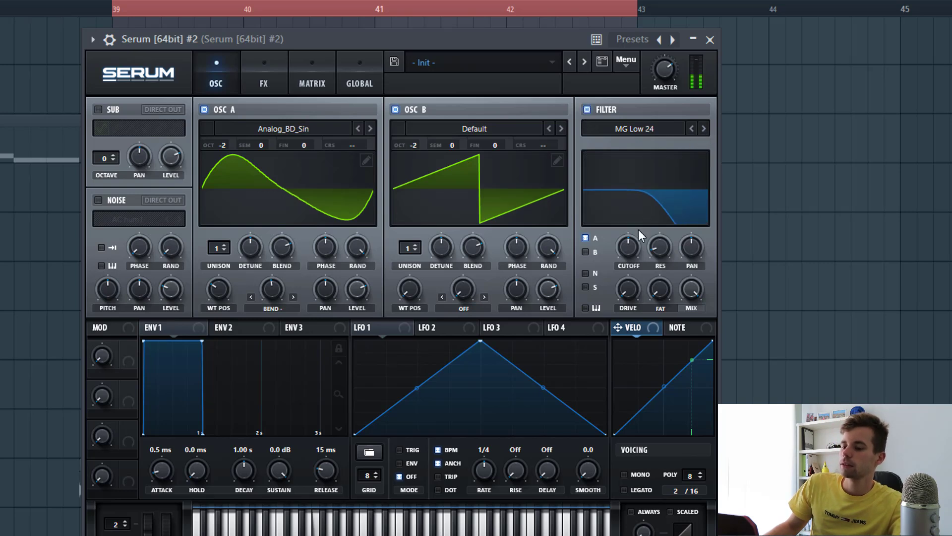
left_click(586, 252)
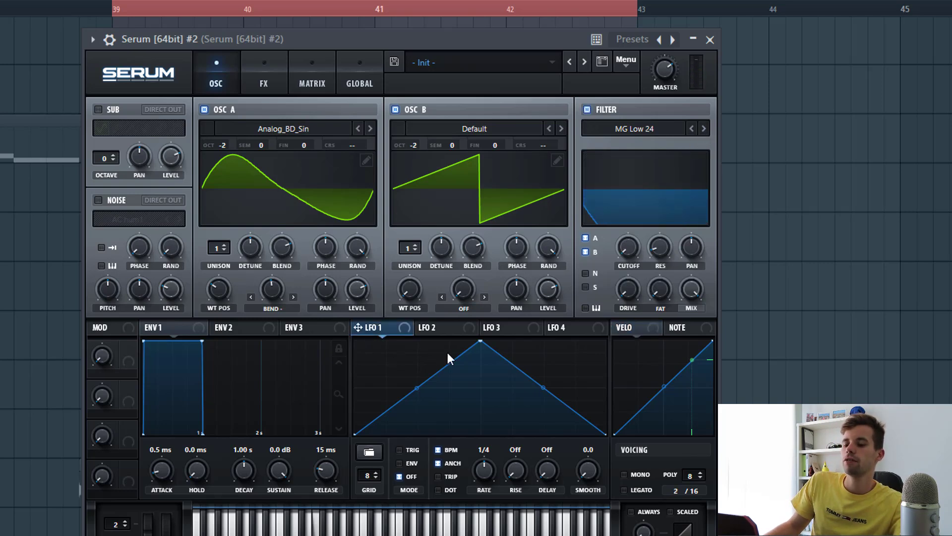
Modulate the filter cutoff with LFO 1, shaped as a curved rise to a held peak and set to Trig mode
left_click_drag(633, 247, 597, 281)
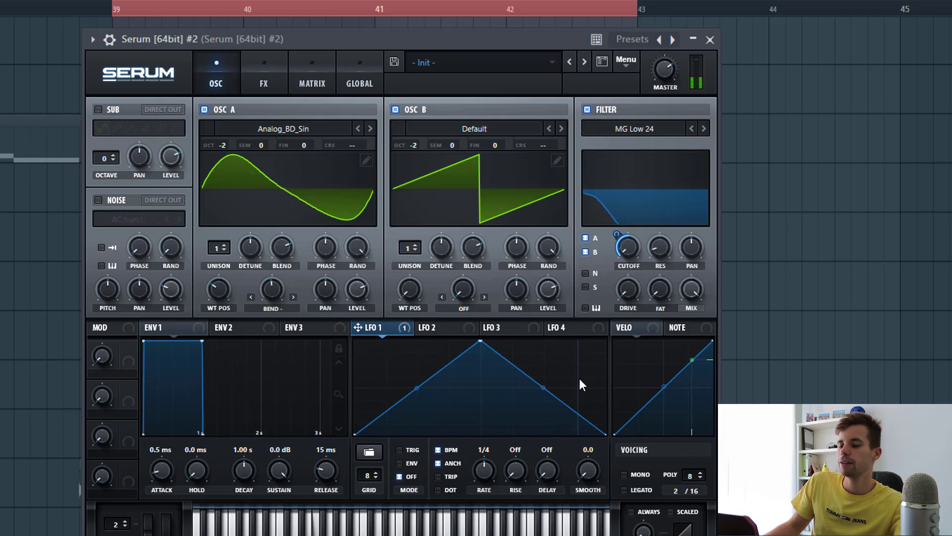
left_click_drag(606, 434, 605, 308)
left_click_drag(416, 388, 415, 373)
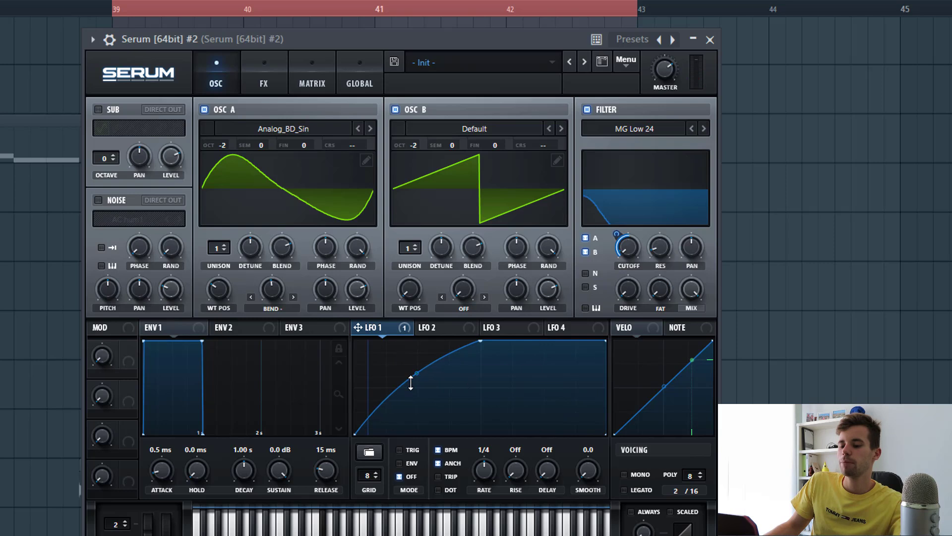
left_click(399, 450)
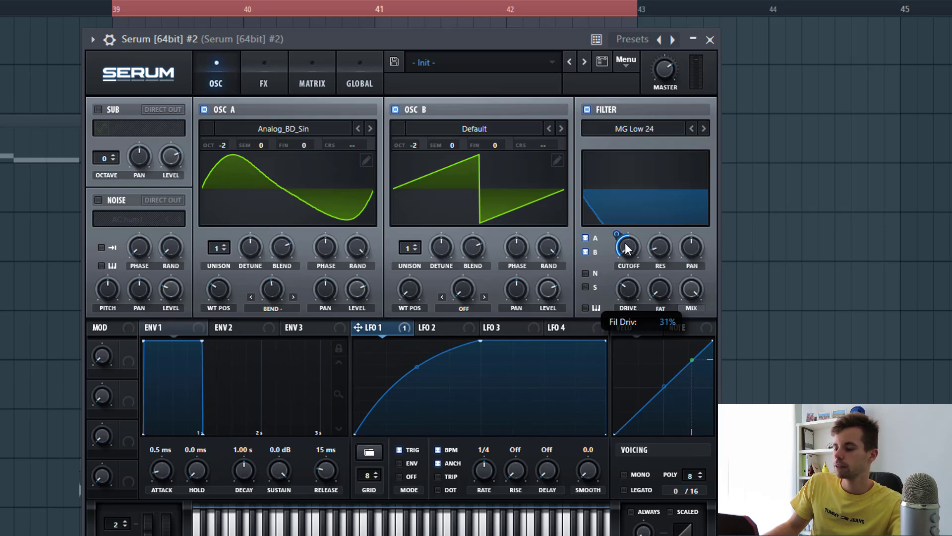
Make the voicing mono, and set Env 2's sustain to 0% and its decay to about 141 ms
left_click(626, 476)
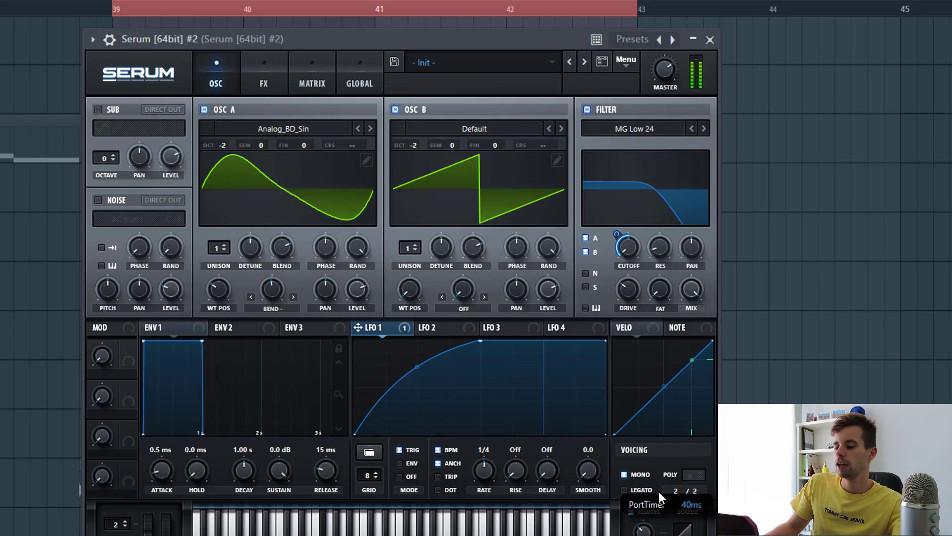
left_click(233, 327)
left_click_drag(279, 472, 280, 500)
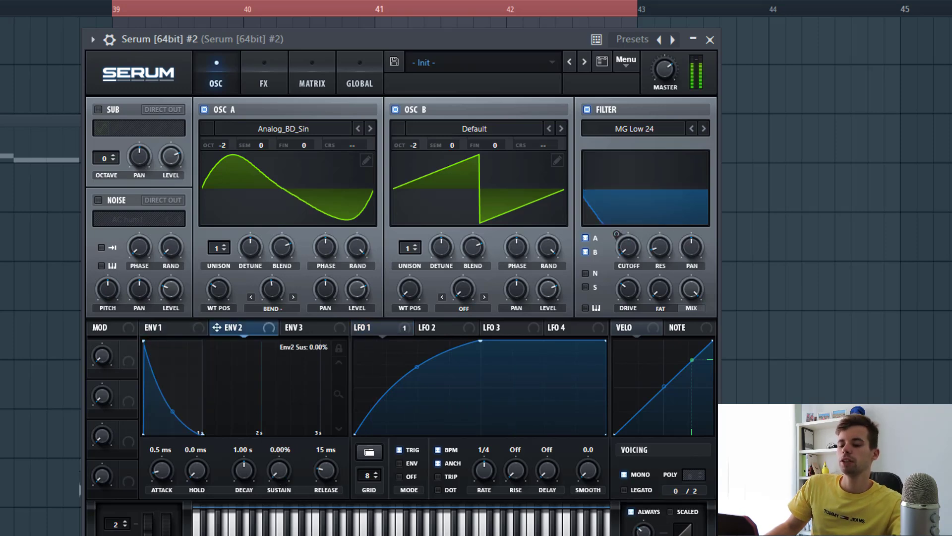
left_click_drag(257, 466, 240, 476)
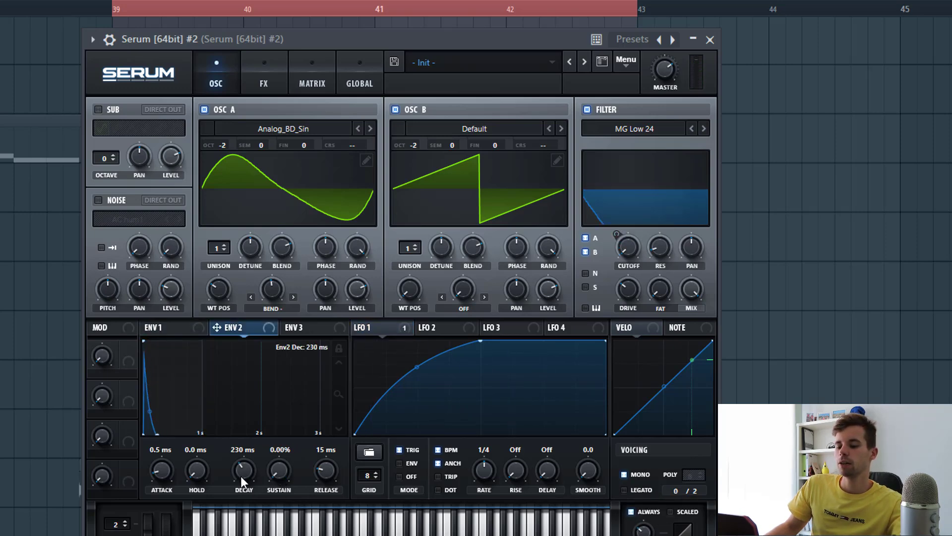
Add a modulation matrix route from Env 2 to the global Mast.Tun with a small positive amount
left_click(316, 67)
left_click(126, 150)
left_click(129, 147)
left_click(129, 155)
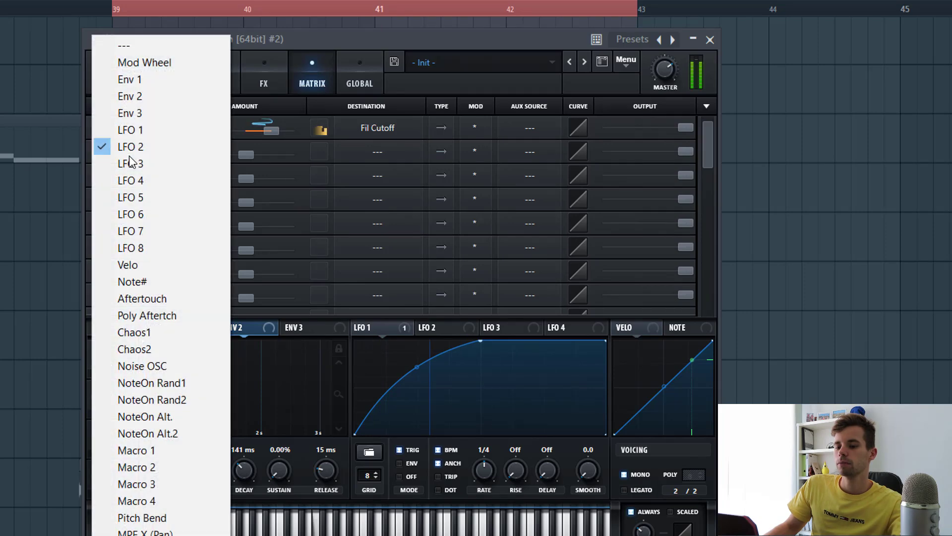
left_click(144, 98)
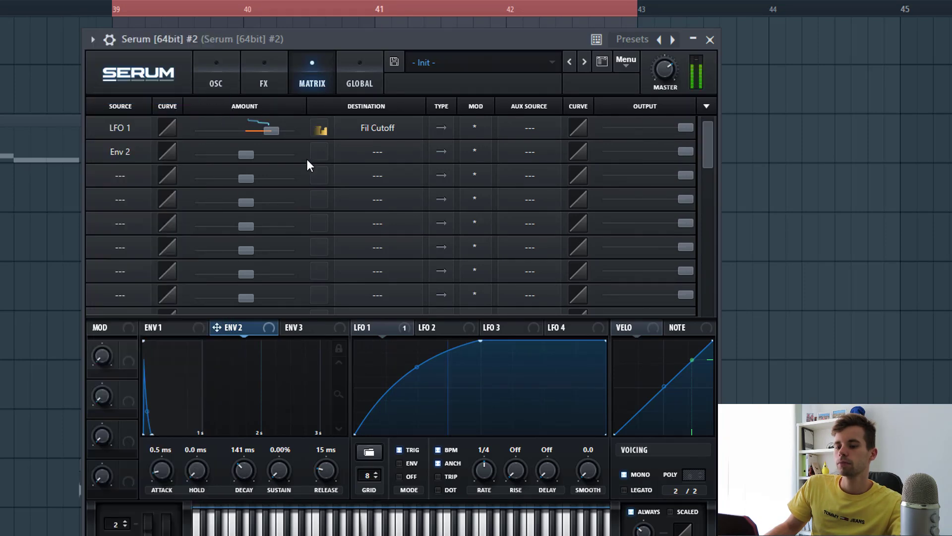
left_click(367, 149)
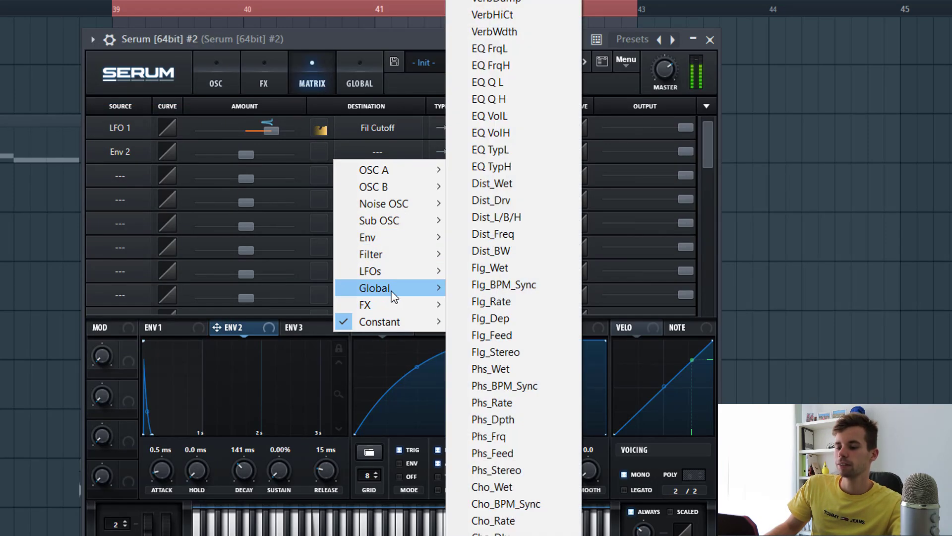
mouse_move(392, 294)
left_click(475, 287)
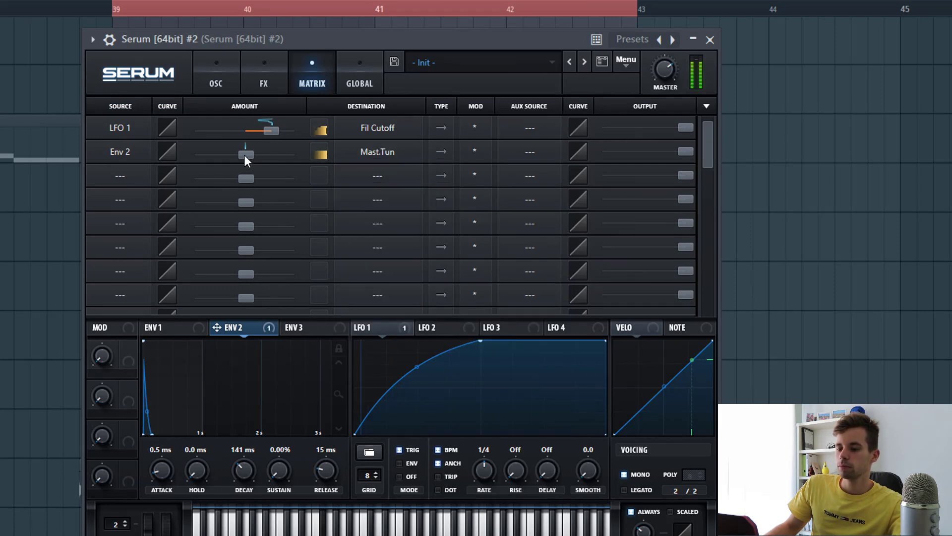
left_click_drag(246, 155, 257, 157)
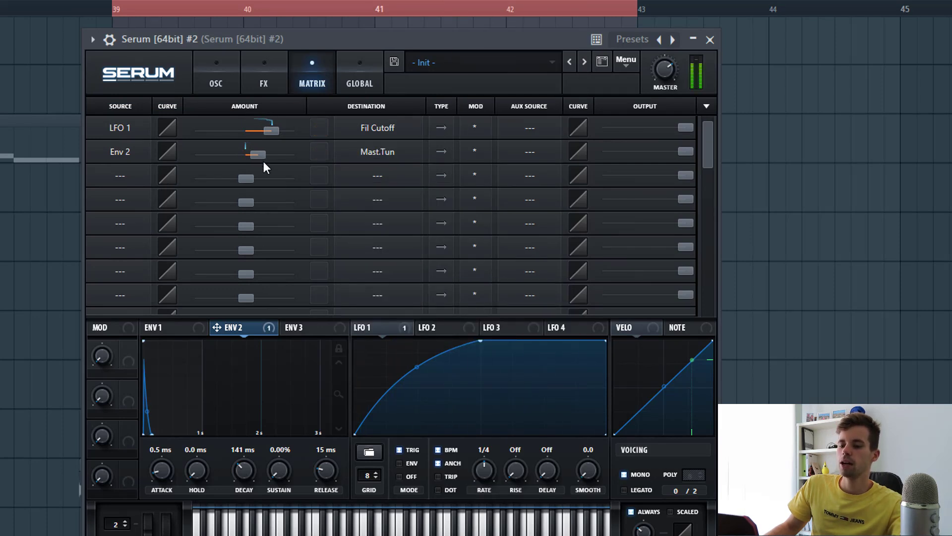
Shorten Env 2's decay to about 65 ms and assign Env 2 to the filter cutoff with an amount of 45
left_click_drag(240, 467, 213, 445)
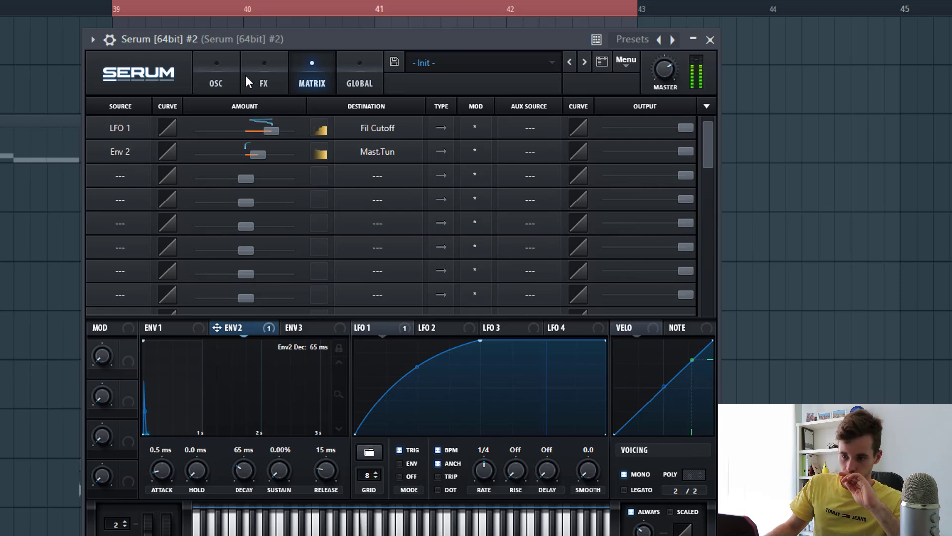
left_click(217, 78)
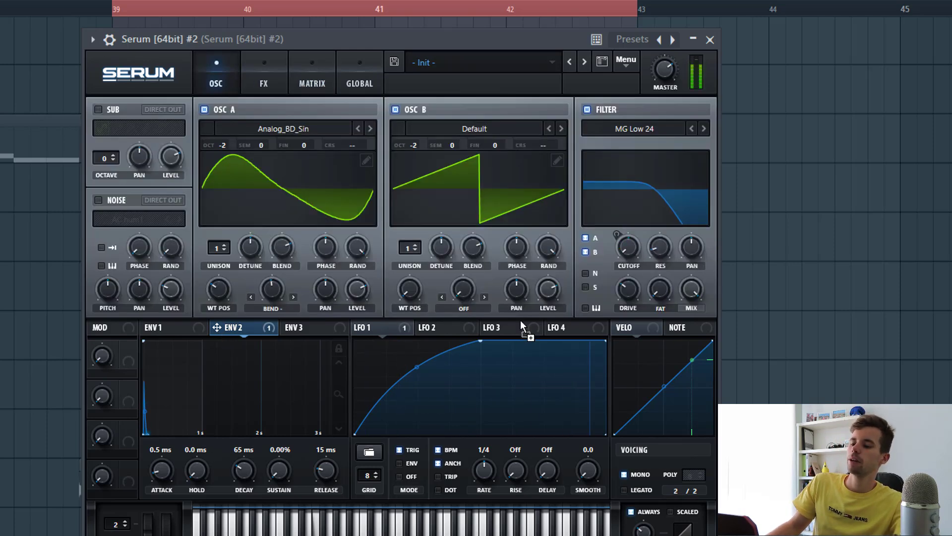
left_click_drag(521, 325, 598, 263)
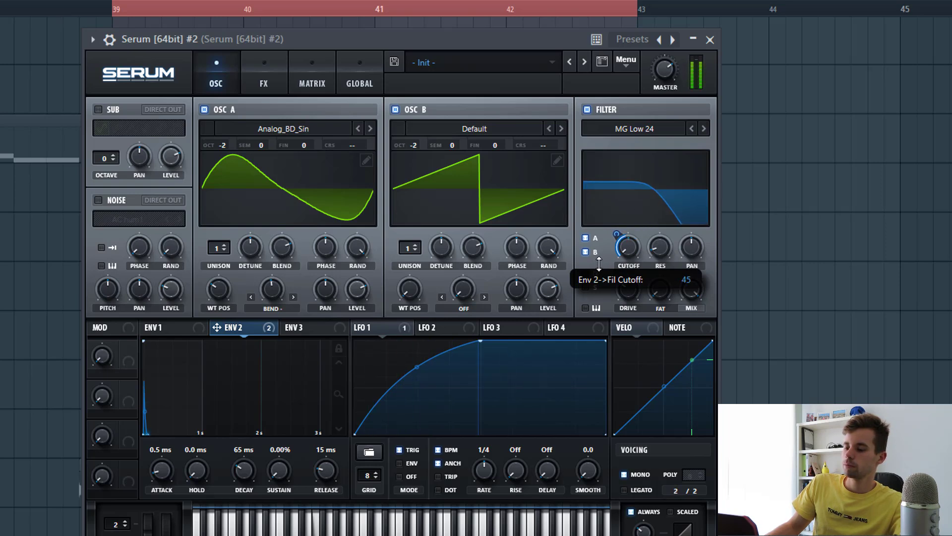
Add Tube distortion, raise its drive and place its low-pass filter before it at about 2637 Hz with a Q of 1.2
left_click(264, 75)
left_click(103, 136)
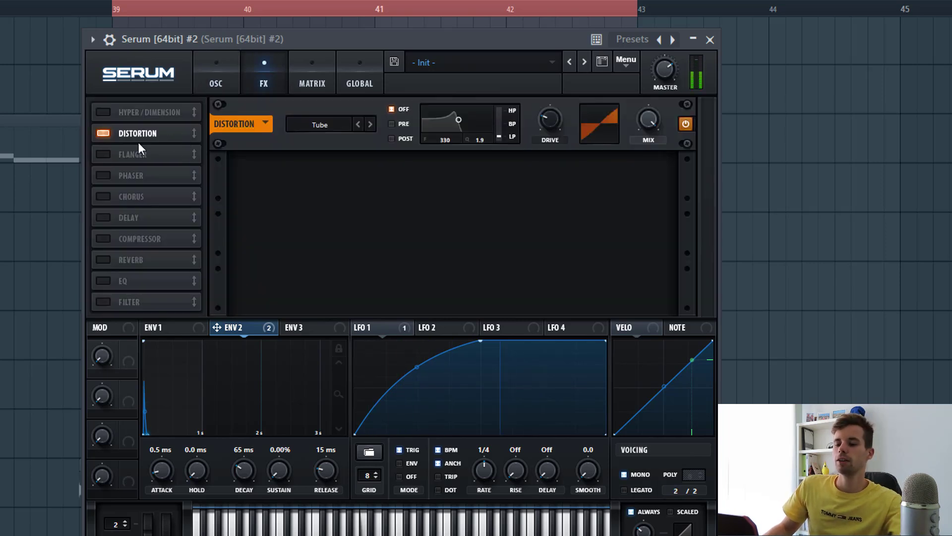
mouse_move(551, 122)
left_mouse_down()
mouse_move(561, 90)
mouse_move(546, 128)
left_mouse_up()
key("F9")
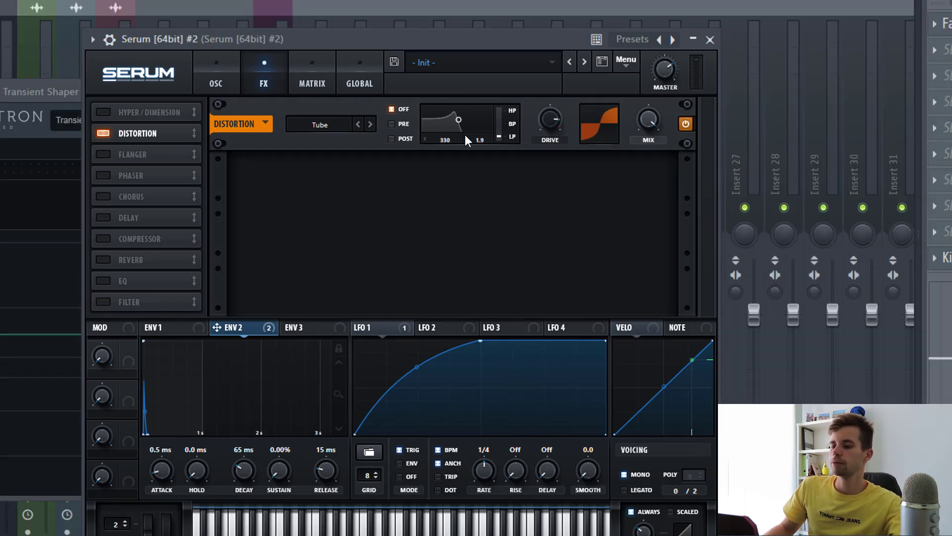
left_click(396, 124)
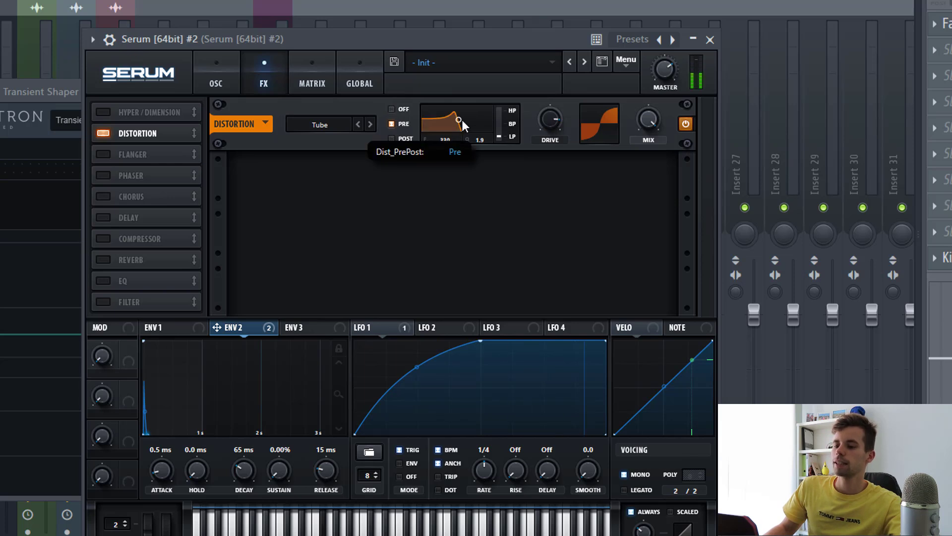
left_click_drag(477, 121, 480, 124)
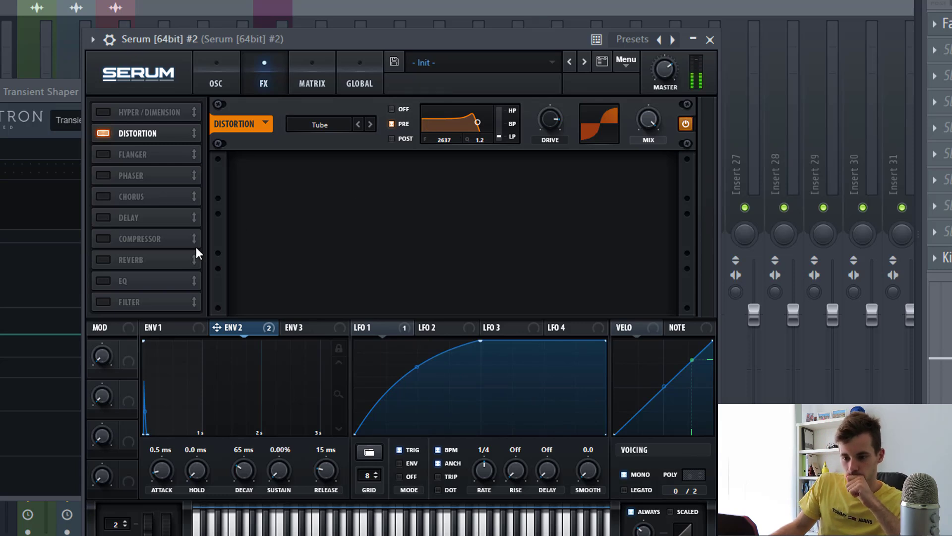
Add an EQ directly after the distortion, with its low band at minimum frequency, Q about 62% and slightly raised gain
left_click(104, 280)
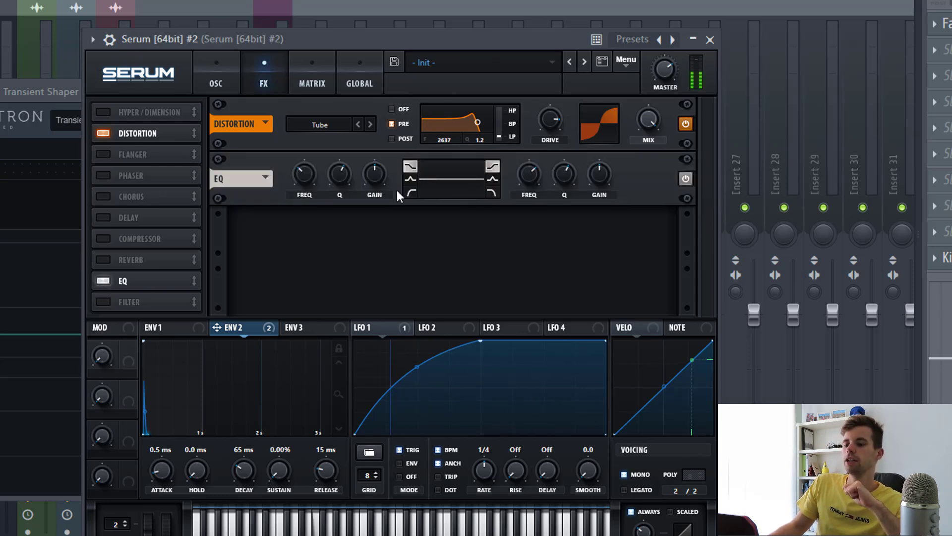
left_click_drag(305, 173, 301, 411)
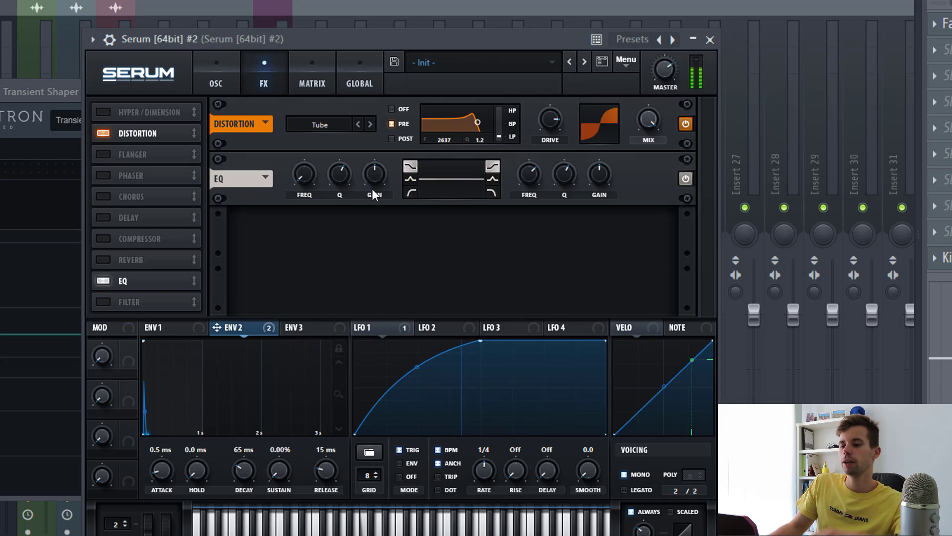
scroll(379, 176, "up", 2)
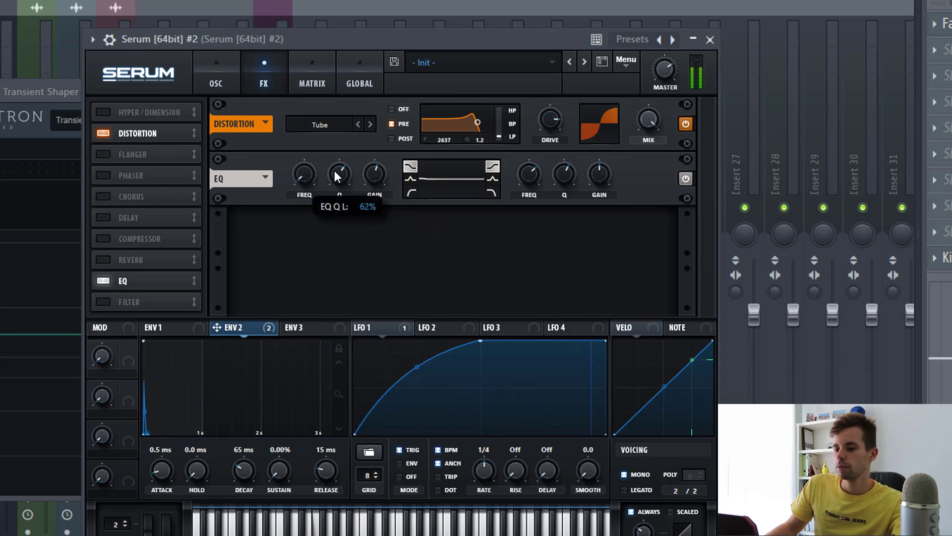
left_click_drag(109, 281, 112, 157)
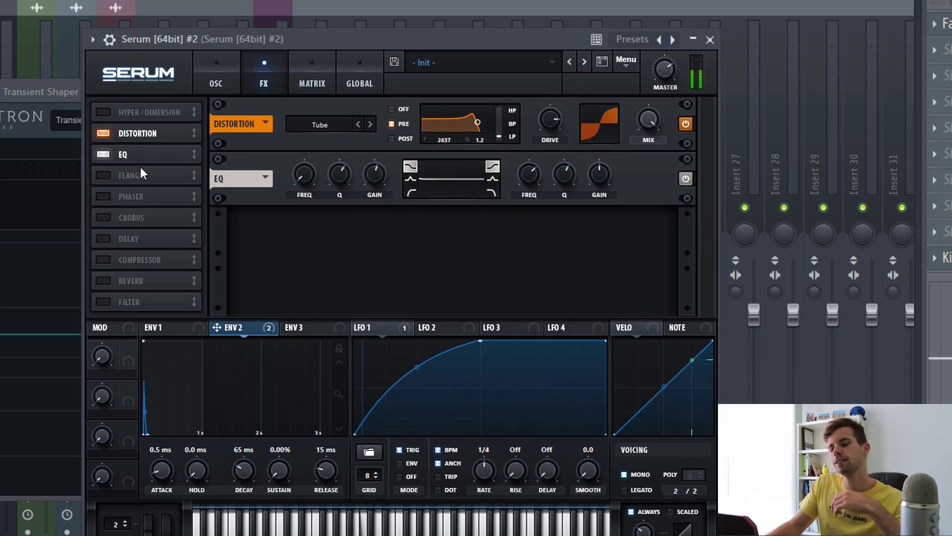
Add an MG Low 6 filter effect directly after the EQ, with its cutoff raised slightly and a little drive
left_click(119, 303)
left_click_drag(136, 305, 130, 185)
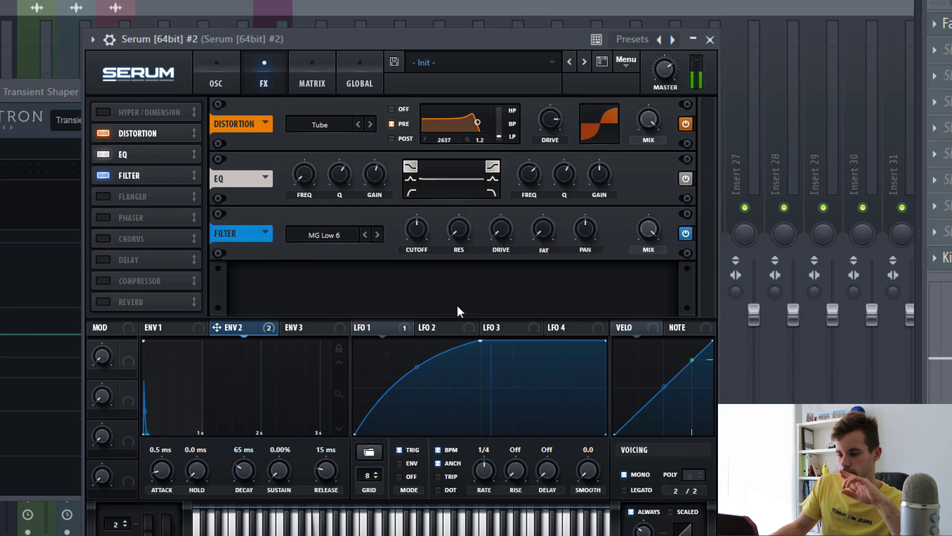
mouse_move(416, 232)
left_click_drag(416, 231, 427, 204)
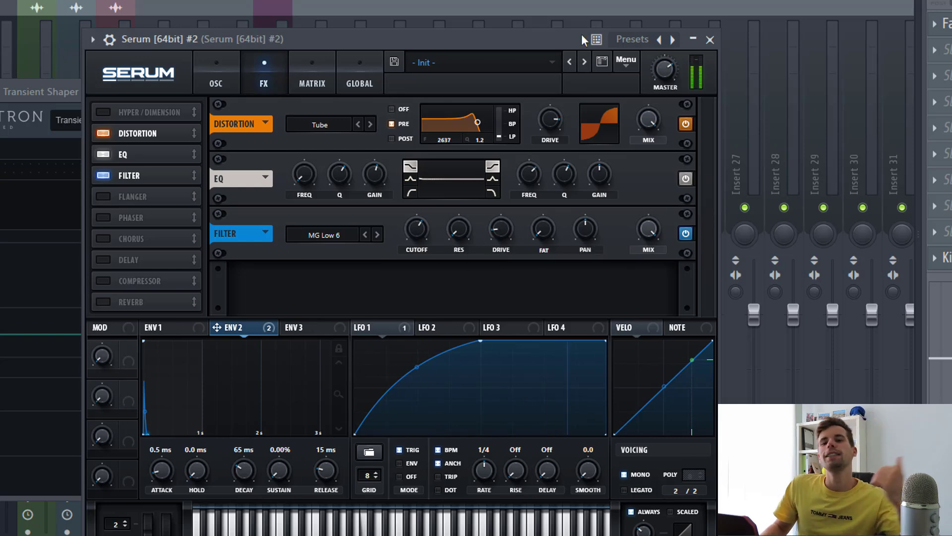
Close the second bass synth and unmute the Serum #3 channel in the channel rack, with playback stopped
left_click(711, 39)
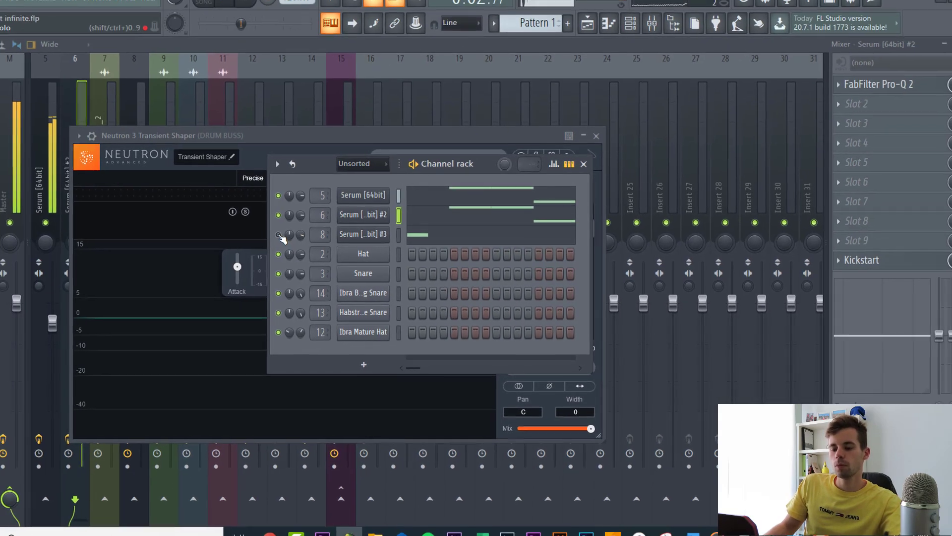
left_click(253, 231)
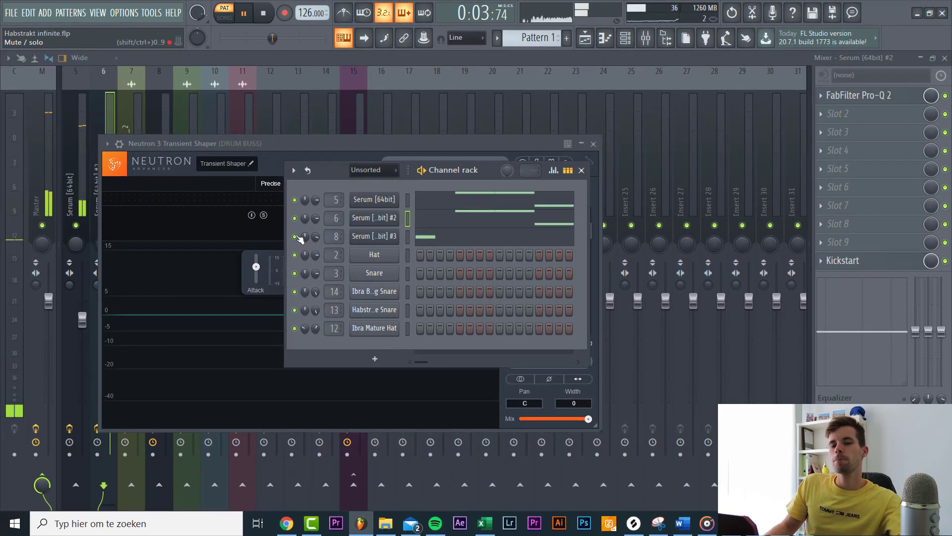
key("space")
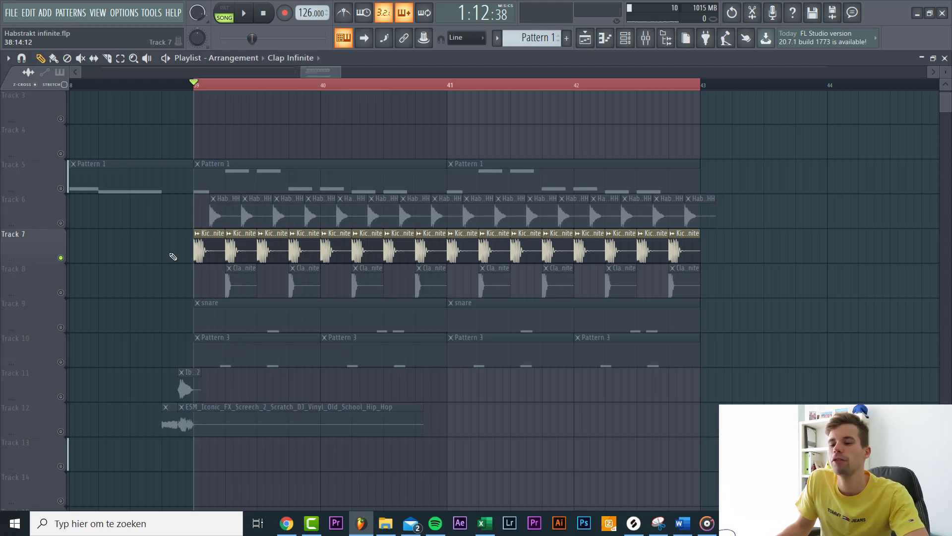
Play the arrangement and bring in the clap track 8, the open hi-hat track 6 and the snare track 9
key("space")
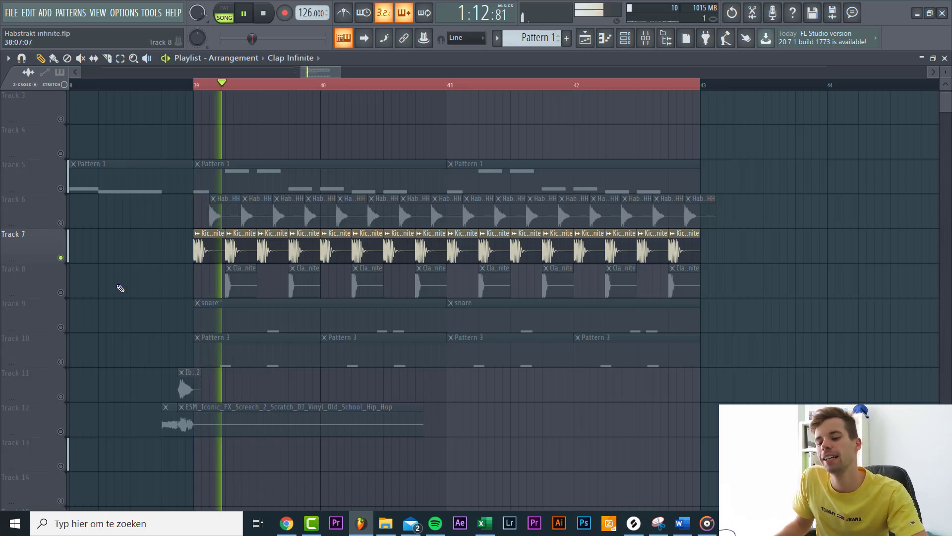
left_click(60, 293)
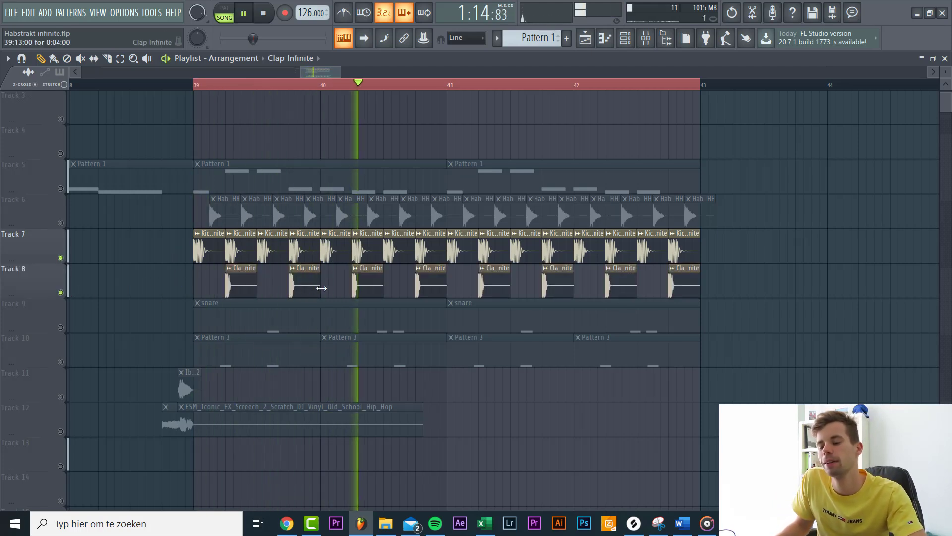
scroll(370, 279, "up", 3)
scroll(369, 279, "down", 2)
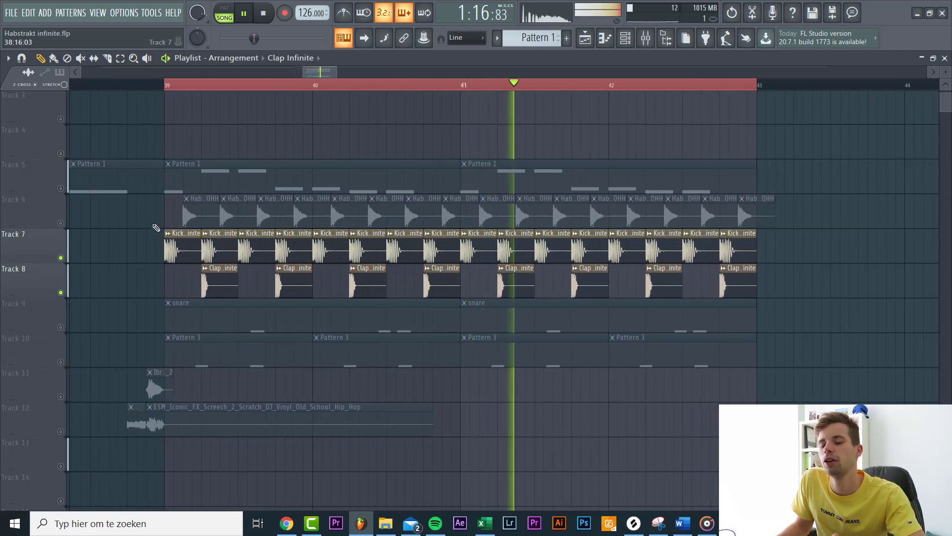
left_click(61, 223)
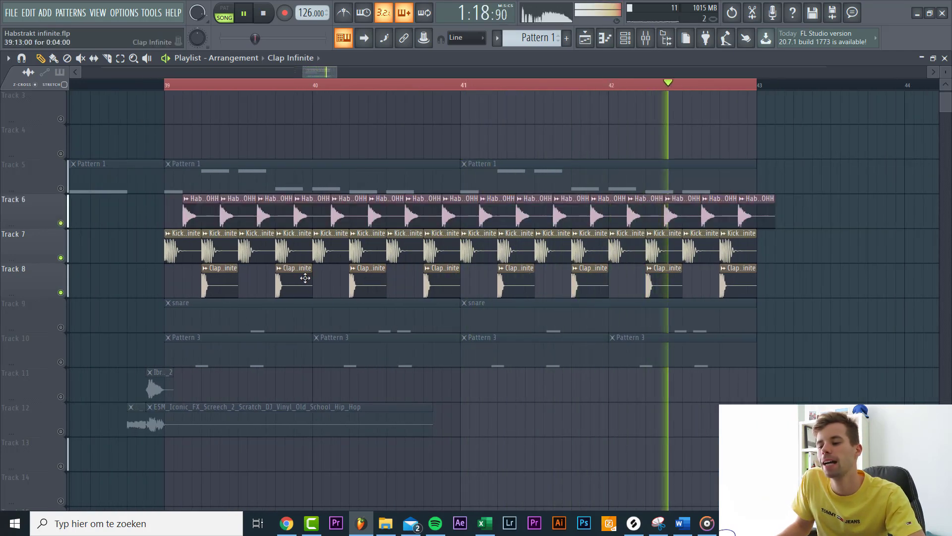
left_click(61, 327)
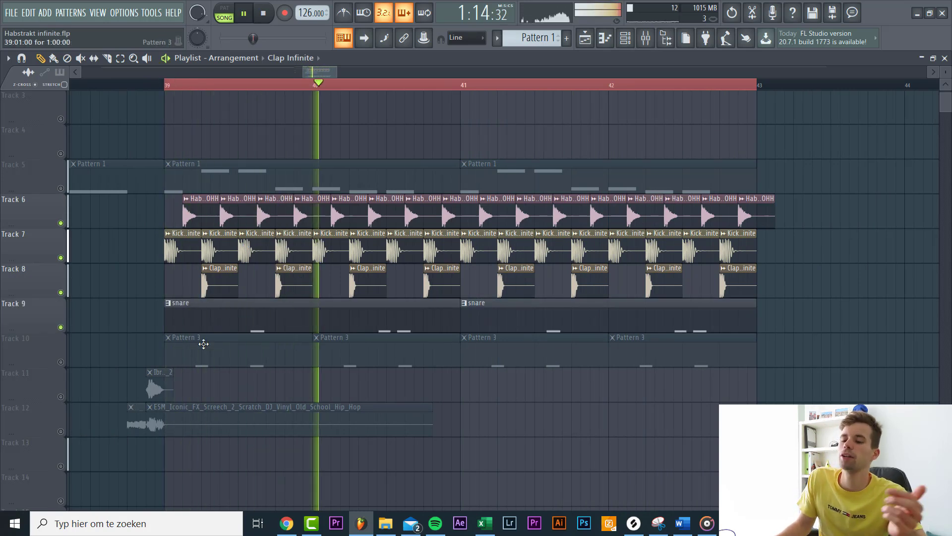
Open the snare pattern's piano roll for Ibra Bubbling Snare and examine where its note is placed
left_click(207, 312)
key("F5")
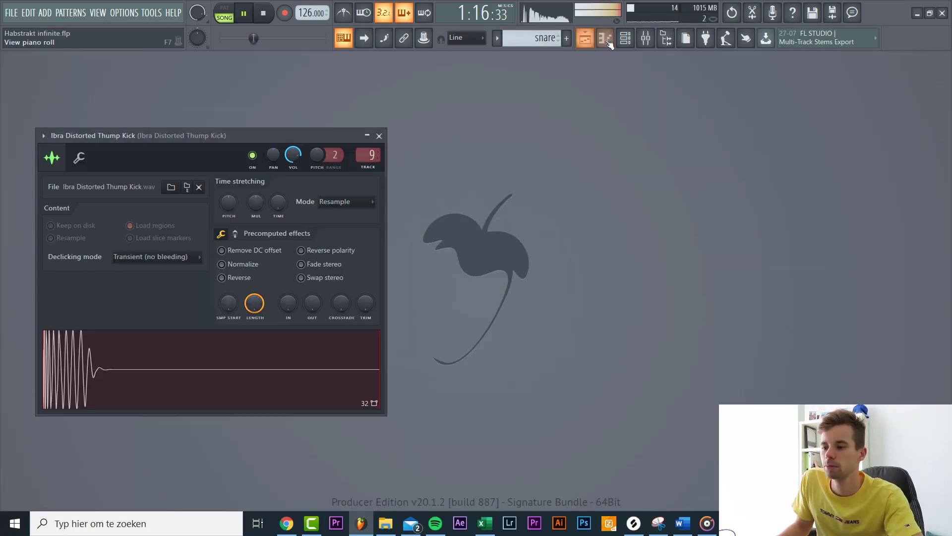
left_click(646, 39)
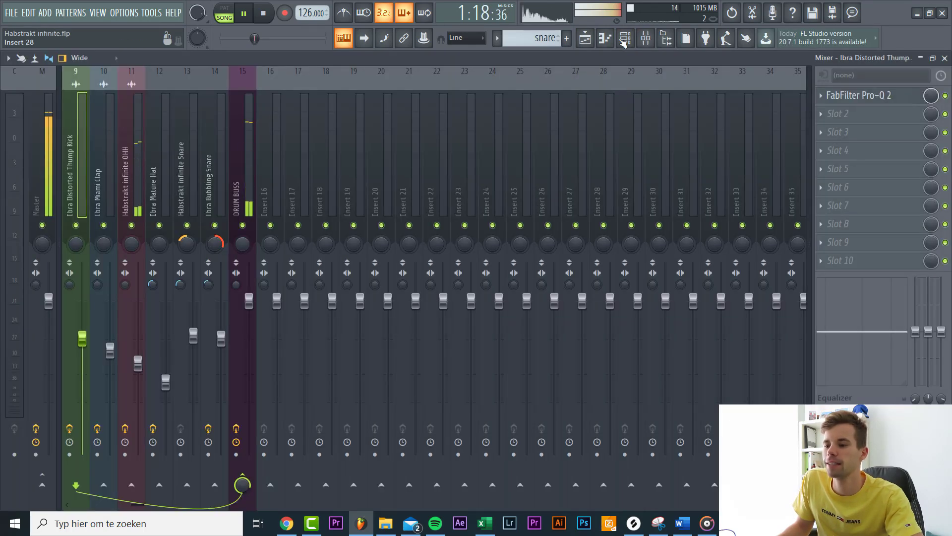
key("F6")
key("l")
left_click(449, 292)
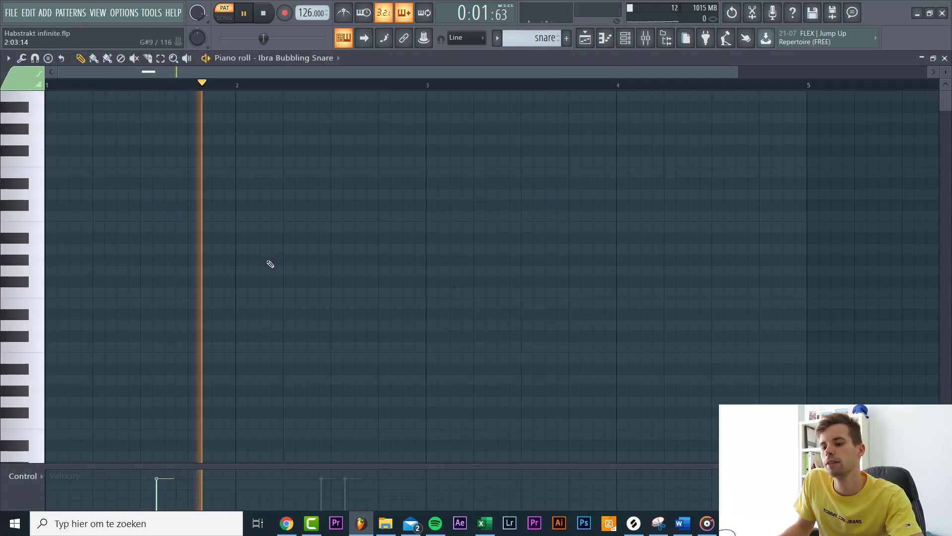
scroll(261, 264, "down", 5)
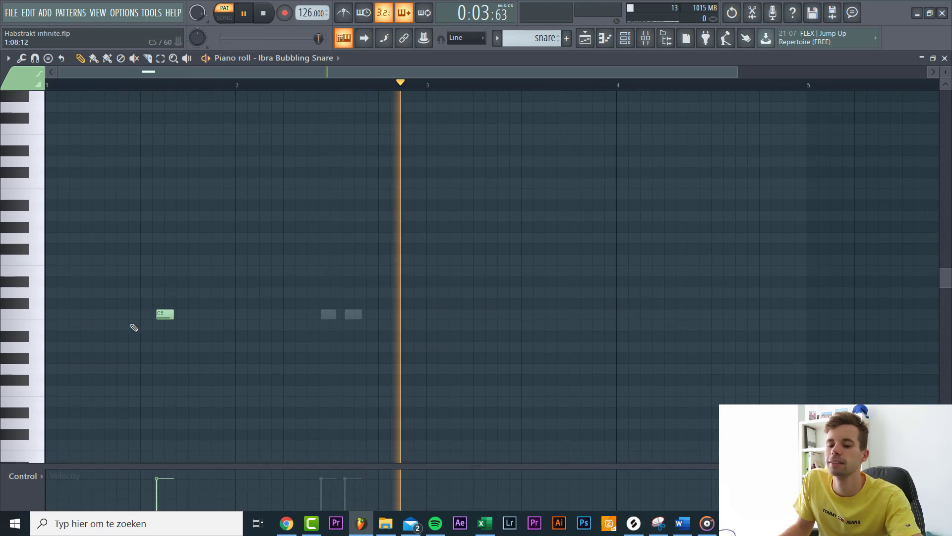
scroll(165, 331, "up", 4)
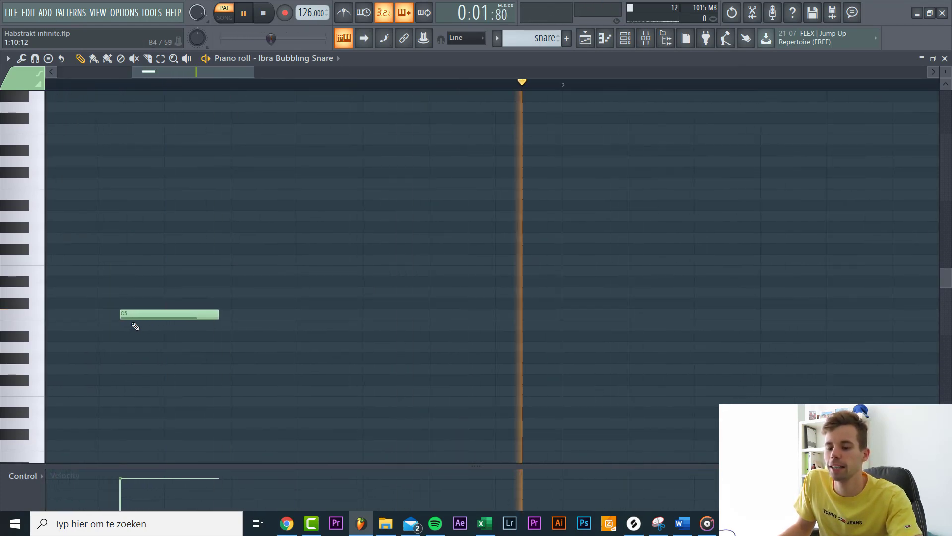
Show the Habstrakt infinite Snare notes of the snare pattern and examine their placement in bar 2
key("F7")
left_click(417, 311)
scroll(322, 299, "down", 4)
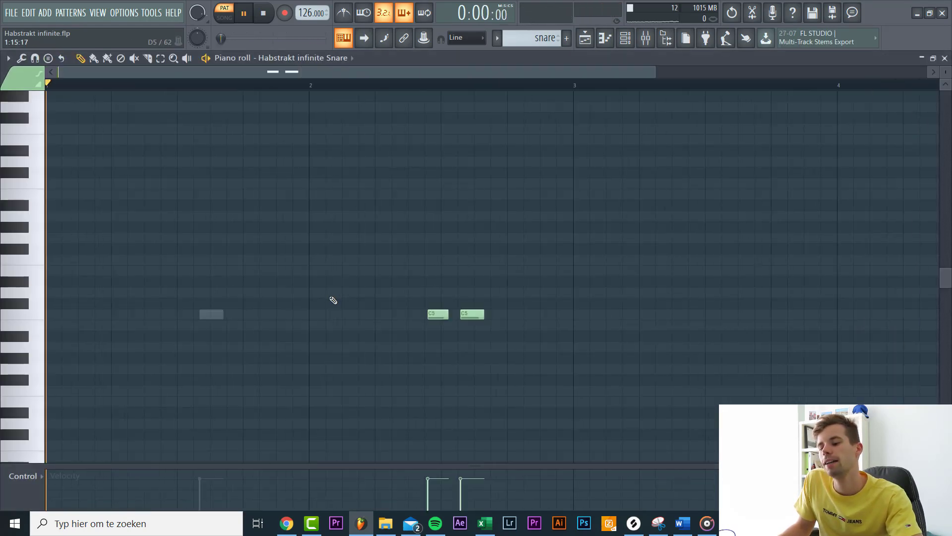
scroll(350, 303, "up", 2)
scroll(372, 308, "down", 1)
scroll(137, 354, "up", 2)
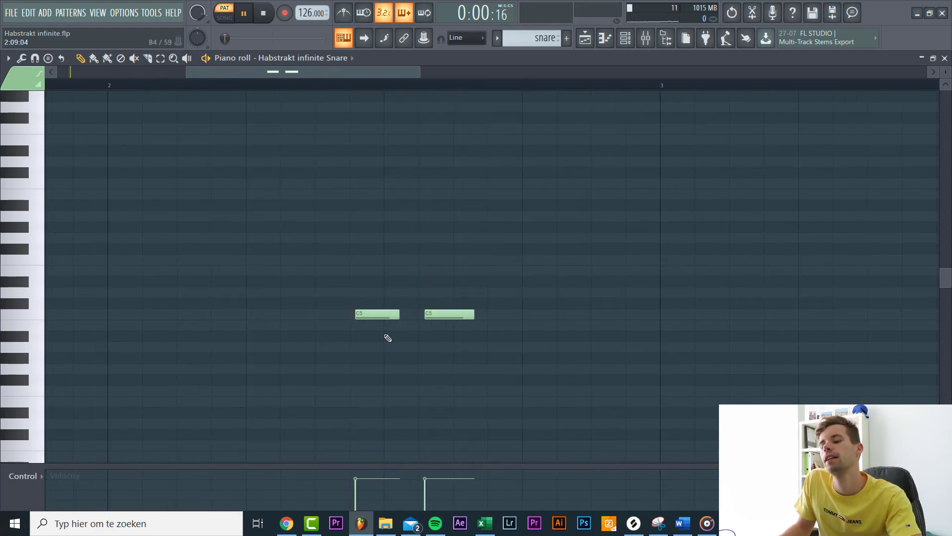
scroll(379, 337, "up", 2)
Unmute the Pattern 3 track in the playlist and examine the Ibra Mature Hat notes in its piano roll
key("F7")
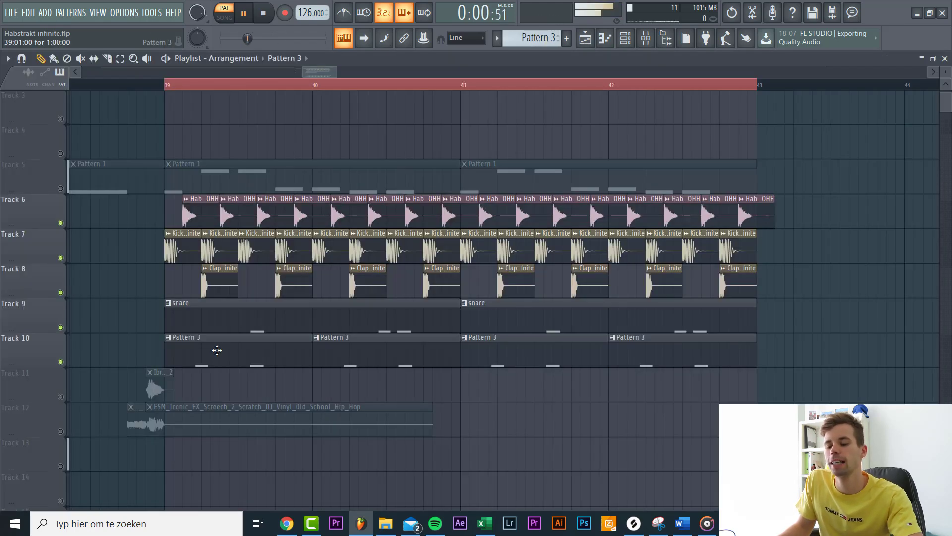
key("F7")
scroll(251, 336, "down", 2)
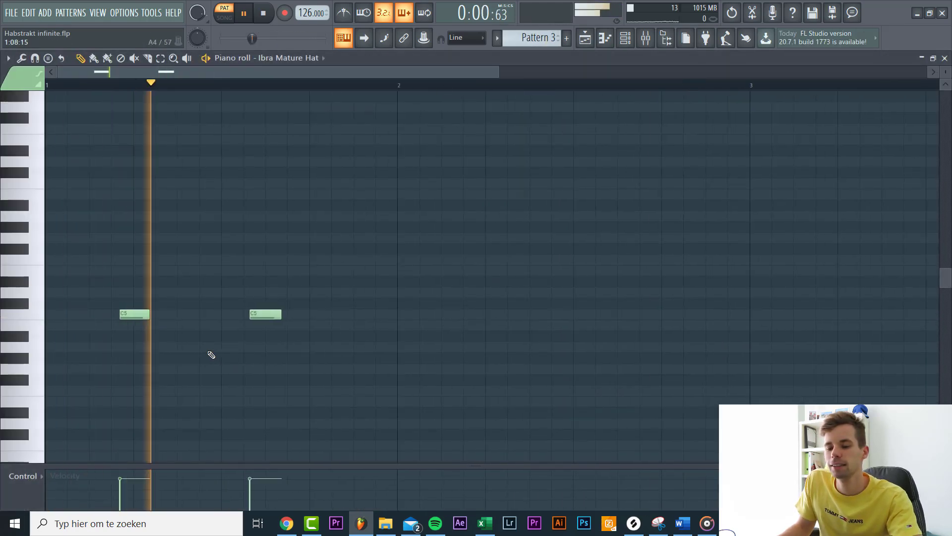
scroll(160, 140, "down", 1)
scroll(130, 350, "up", 2)
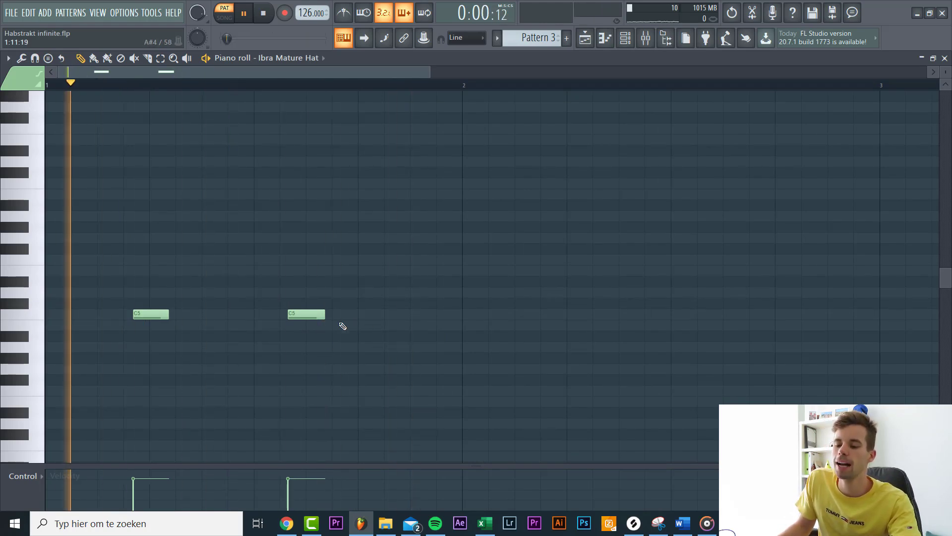
Audition the Pattern 3 hats together with the open hi-hats in isolation, then restore all the drum tracks
key("F5")
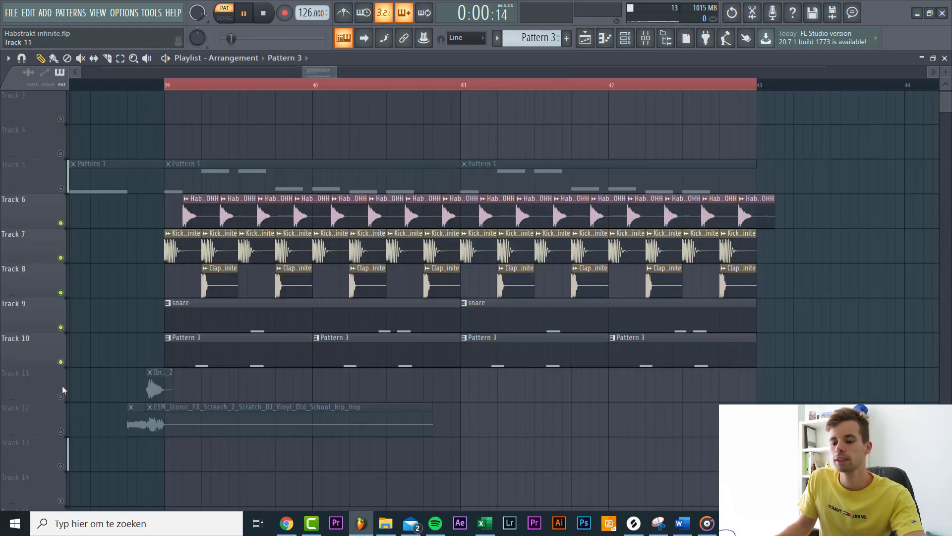
right_click(60, 361)
left_click(60, 223)
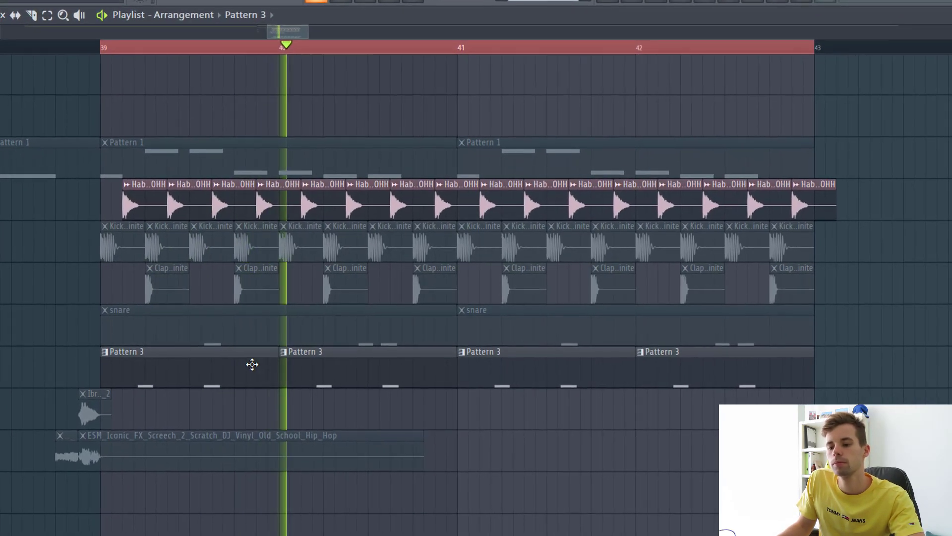
left_click(61, 326)
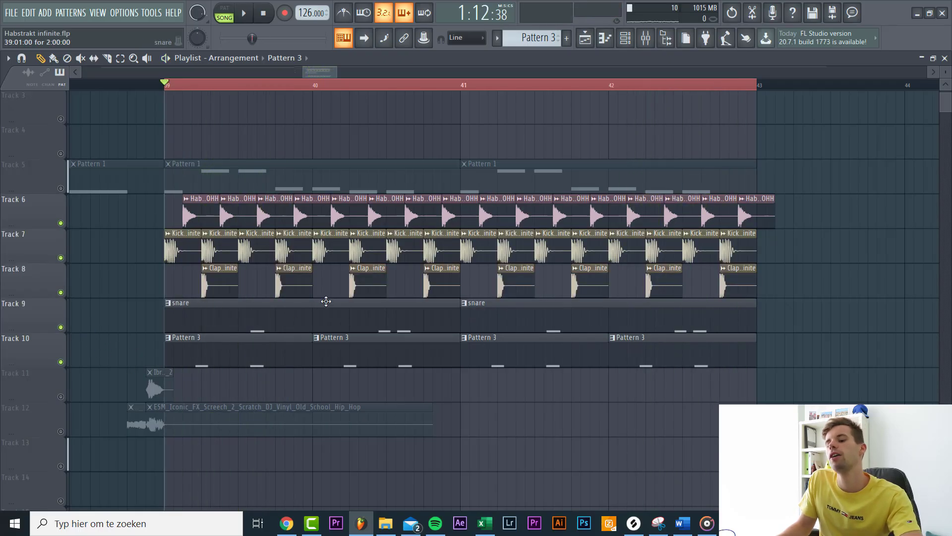
Play the drums, select the DRUM BUSS mixer track, and enable and open its Fruity soft clipper
key("space")
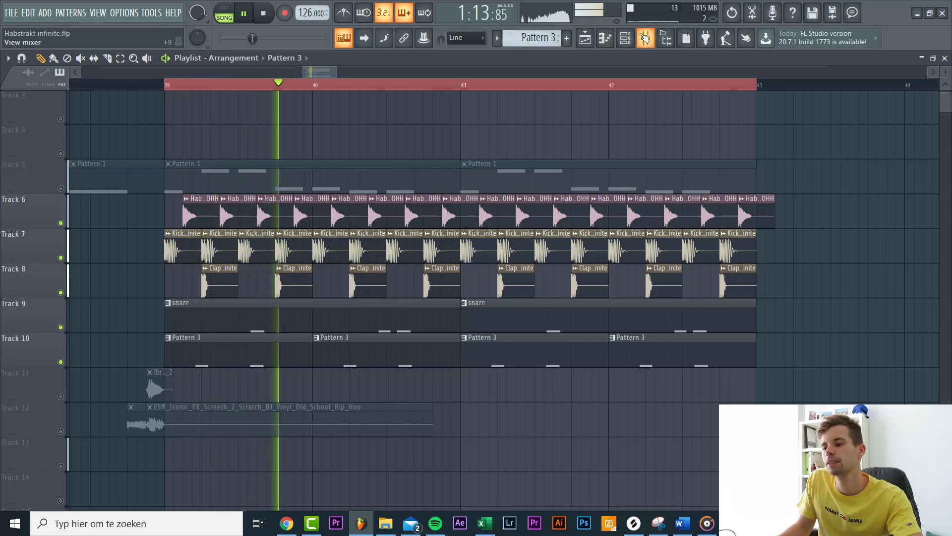
key("F9")
left_click(243, 159)
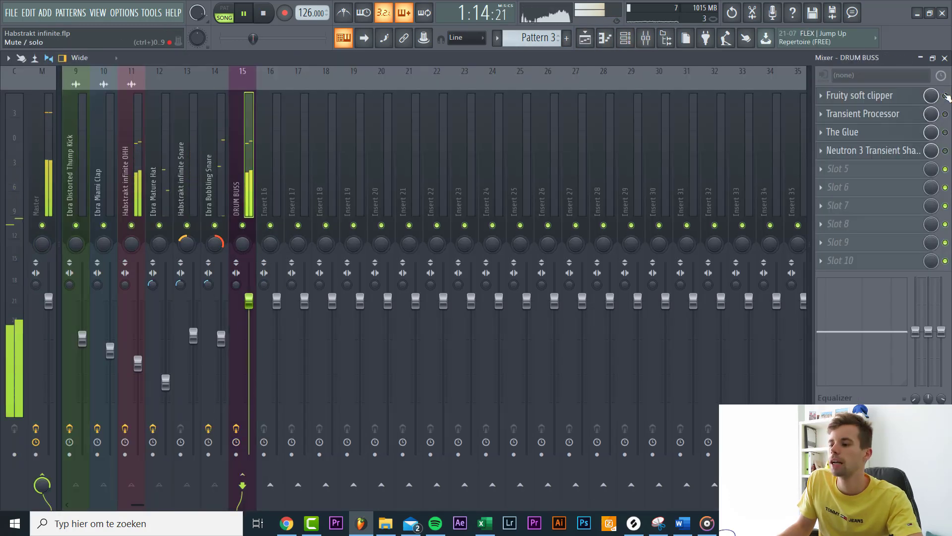
left_click(915, 102)
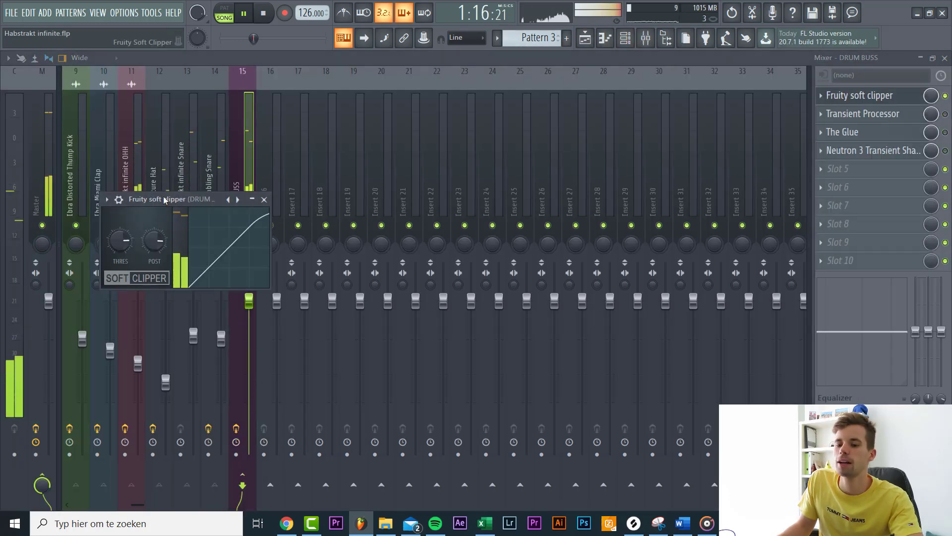
Enable the Transient Processor on the DRUM BUSS and open it to inspect its attack setting
left_click(892, 115)
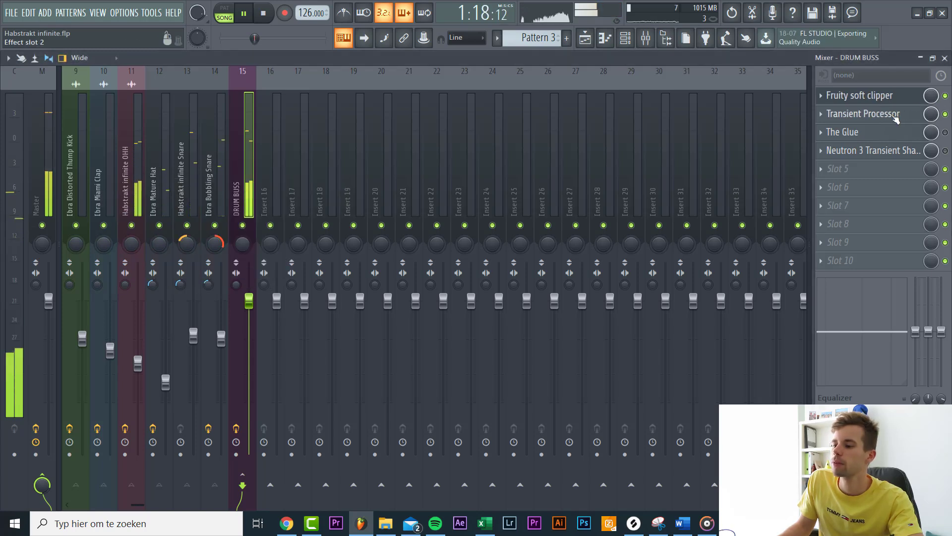
left_click_drag(223, 215, 239, 166)
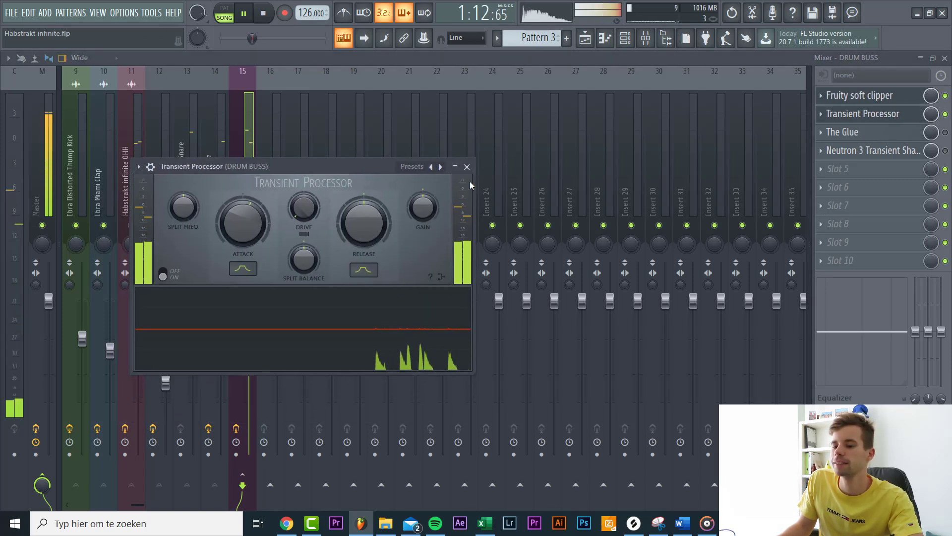
left_click_drag(258, 228, 258, 225)
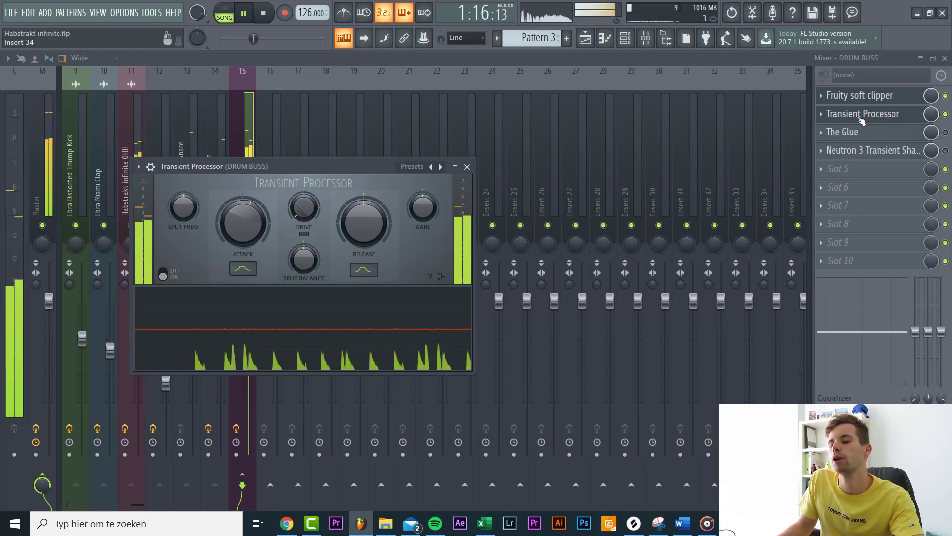
Enable and open The Glue on the DRUM BUSS and fine-tune its dry/wet mix around the halfway point
left_click(944, 132)
left_click(885, 139)
left_click(879, 137)
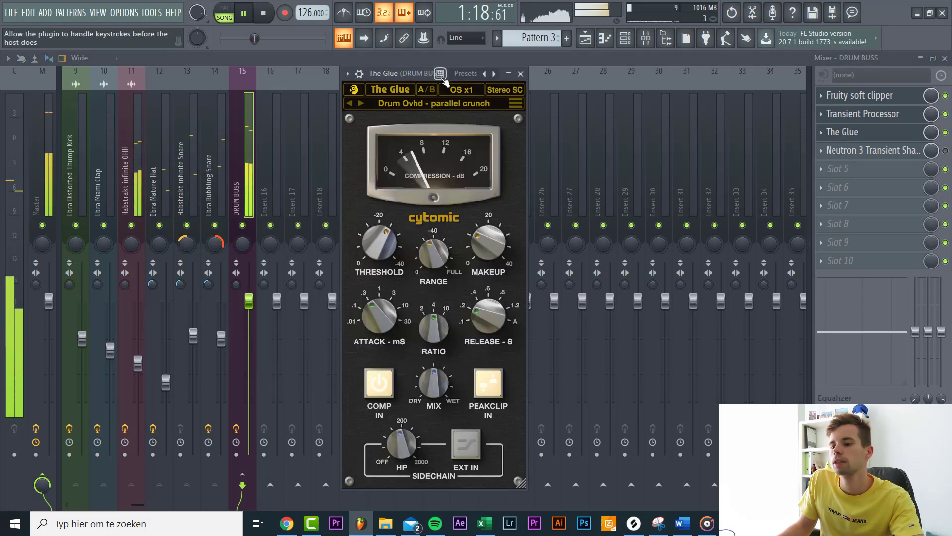
left_click_drag(418, 83, 375, 112)
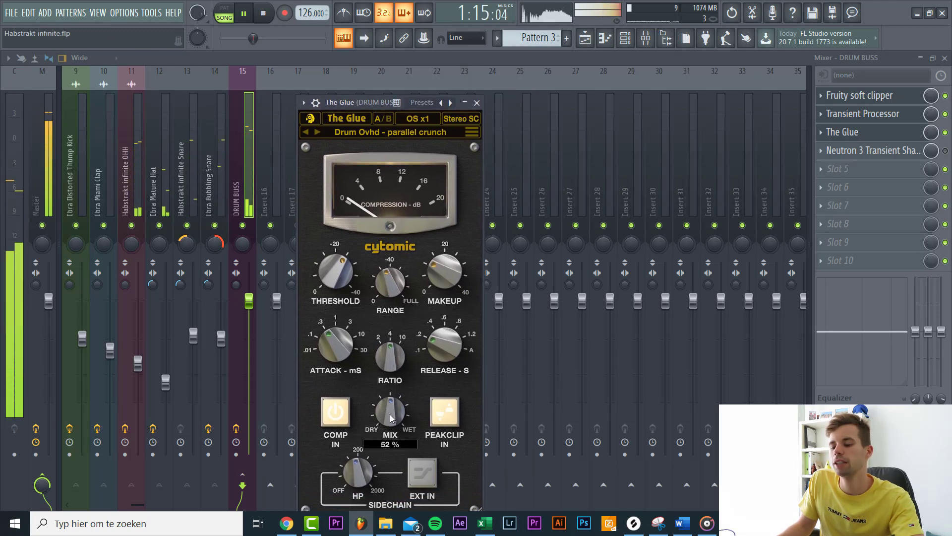
left_click_drag(391, 414, 393, 404)
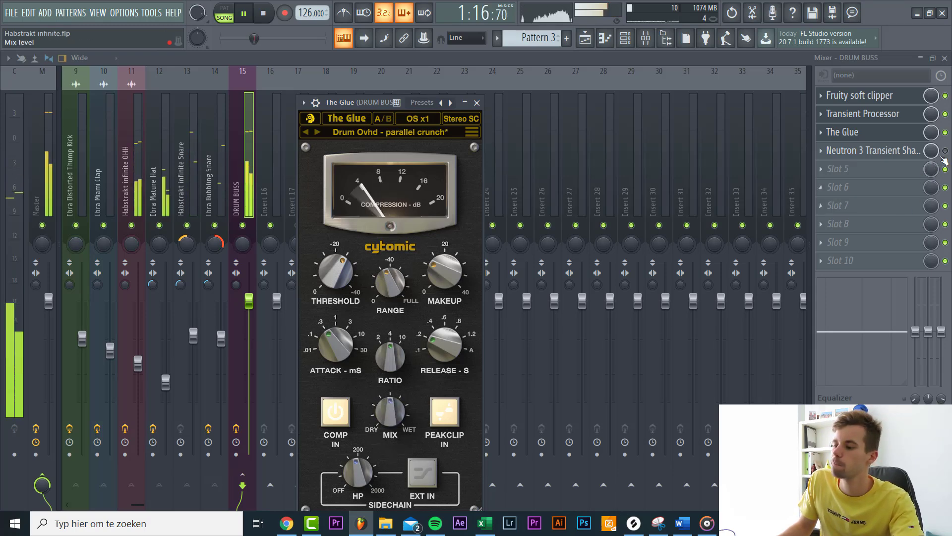
Enable and open Neutron 3 Transient Shaper on the DRUM BUSS
left_click(873, 150)
left_click_drag(320, 159, 375, 145)
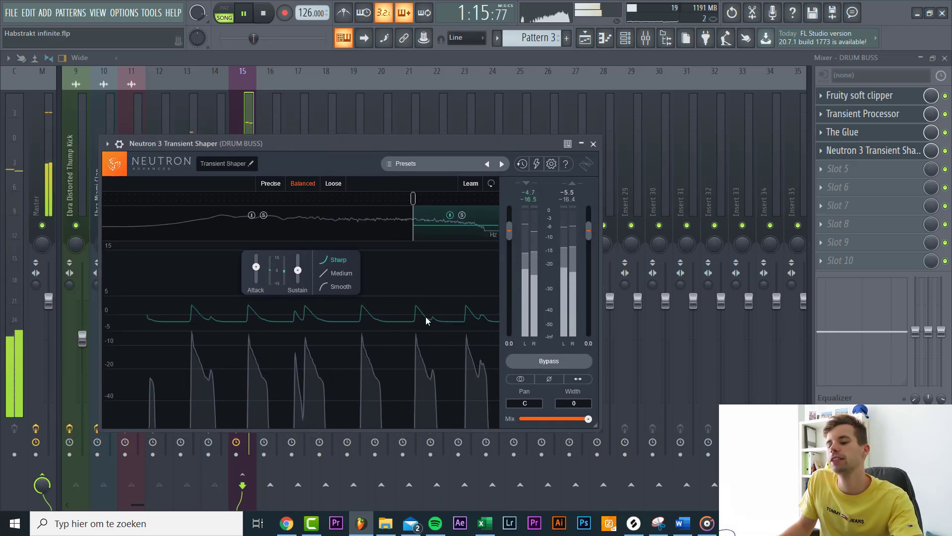